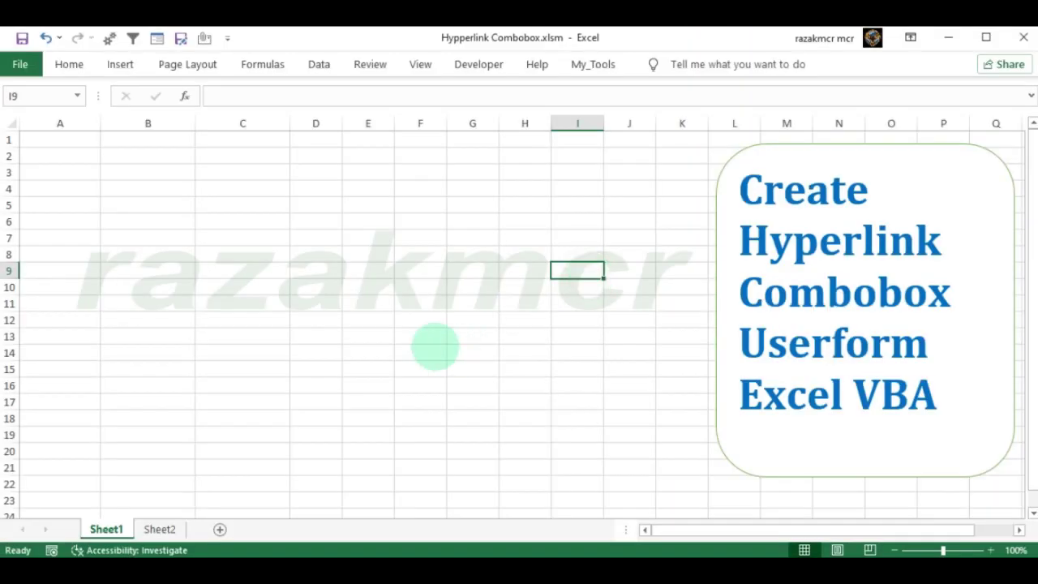
Step: Select cells F13 and G13 on Sheet1, widen column G briefly, then restore its width
{"action": "left_click", "coordinate": [398, 334]}
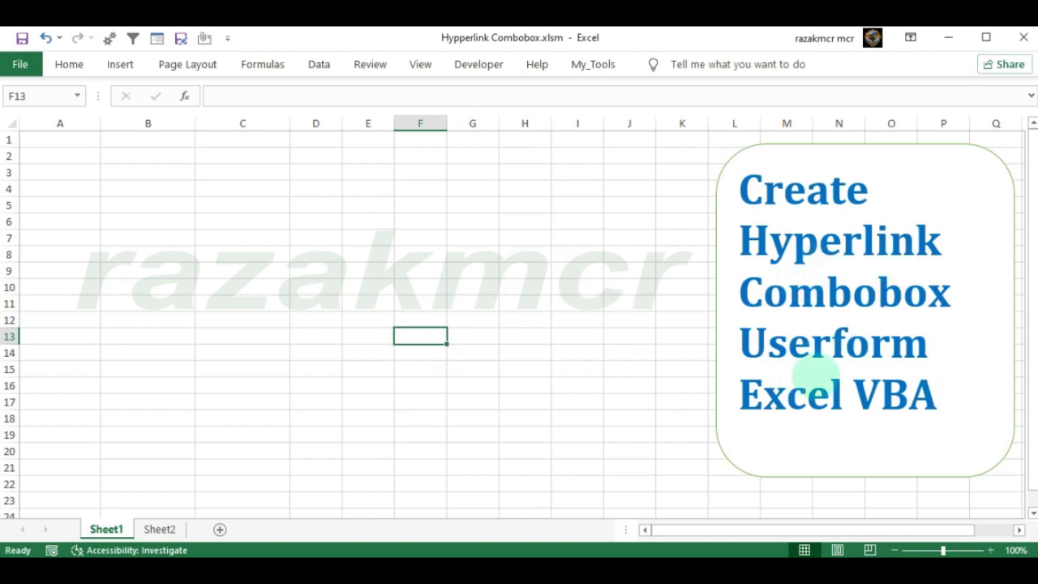
{"action": "left_click", "coordinate": [474, 332]}
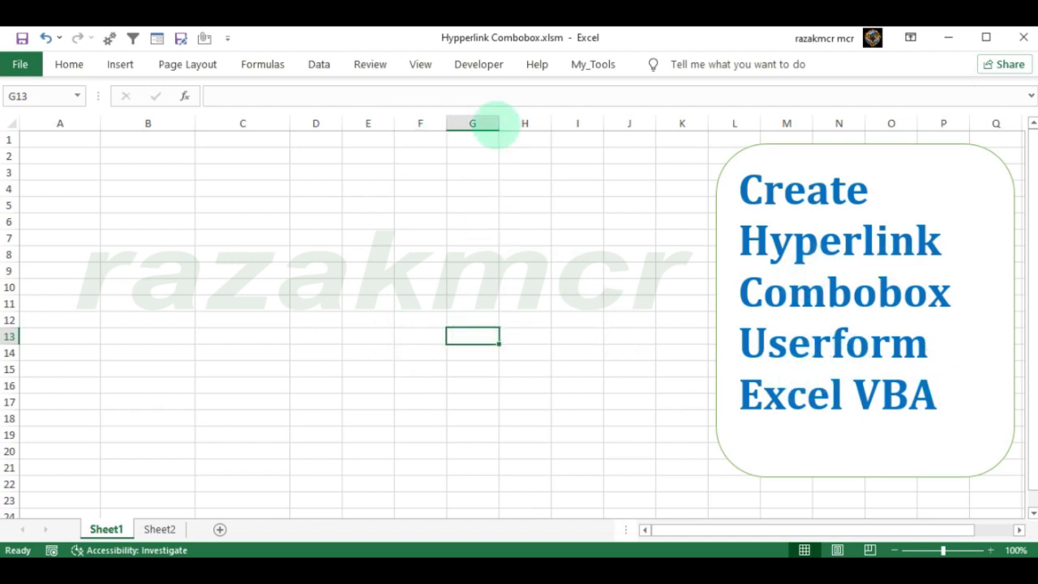
{"action": "mouse_move", "coordinate": [500, 124]}
{"action": "left_mouse_down"}
{"action": "mouse_move", "coordinate": [514, 123]}
{"action": "mouse_move", "coordinate": [506, 116]}
{"action": "left_mouse_up"}
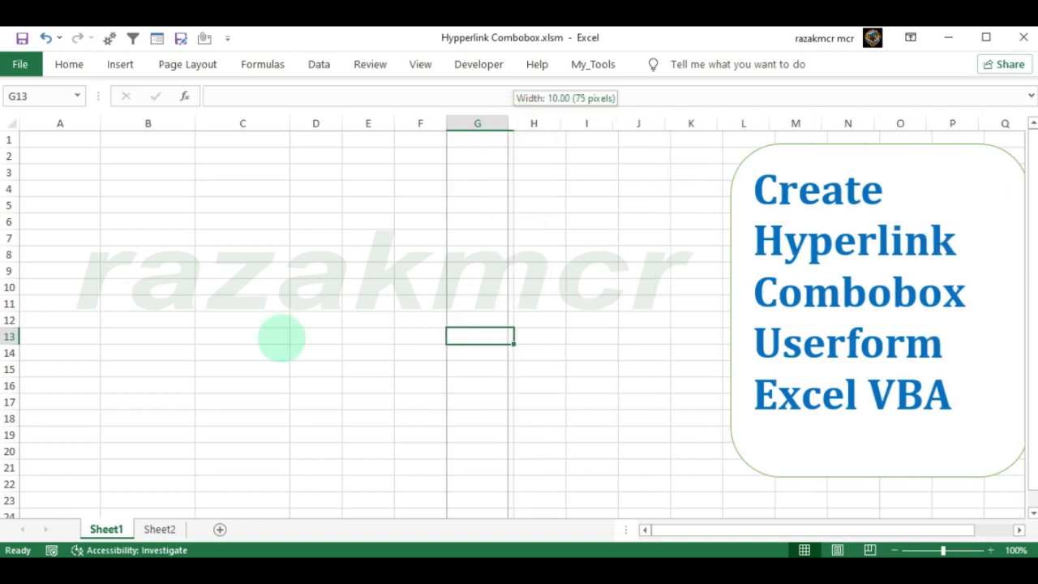
{"action": "left_click", "coordinate": [275, 337]}
Step: Switch to Sheet2 and step through the site names Google to Linkedin in A1:A5
{"action": "left_click", "coordinate": [160, 528]}
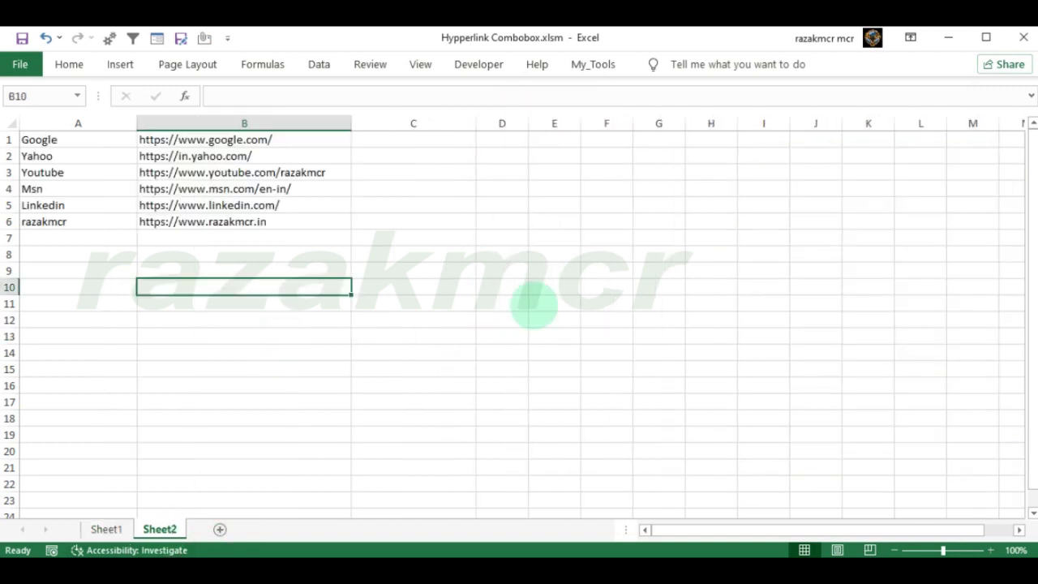
{"action": "left_click", "coordinate": [542, 303]}
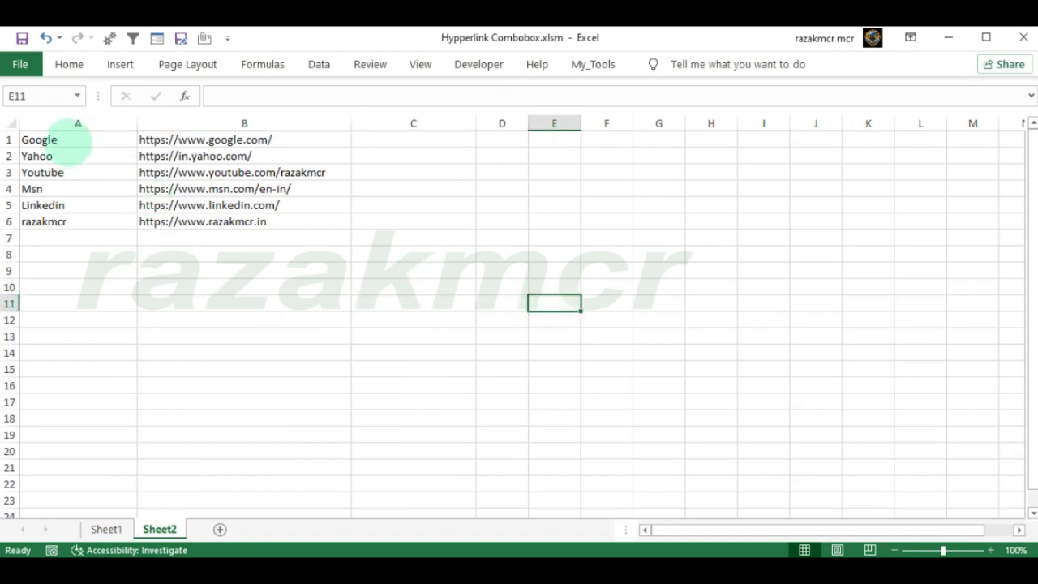
{"action": "left_click", "coordinate": [76, 140]}
{"action": "left_click", "coordinate": [84, 158]}
{"action": "left_click", "coordinate": [87, 171]}
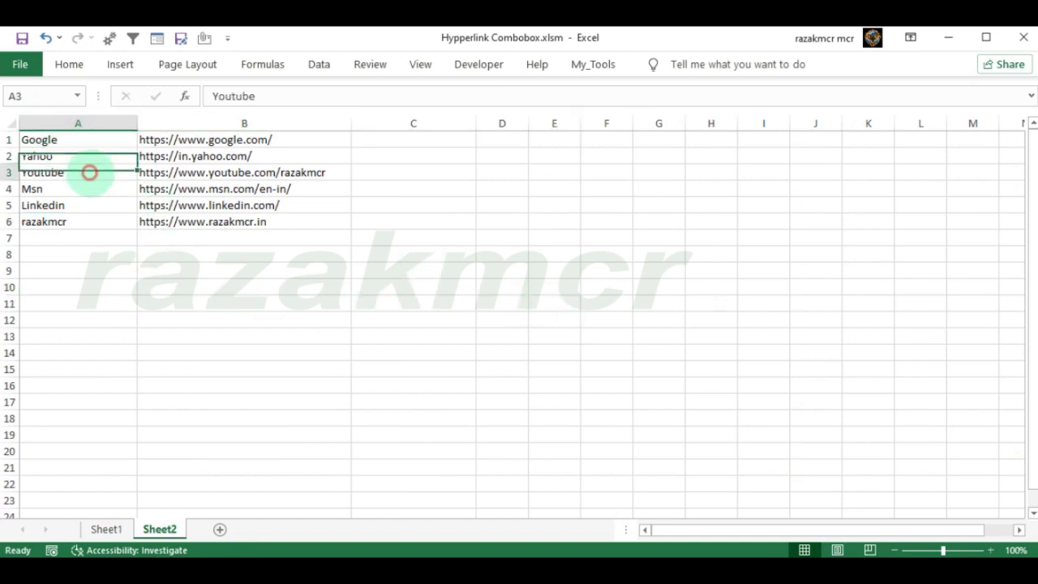
{"action": "left_click", "coordinate": [91, 190]}
{"action": "left_click", "coordinate": [92, 208]}
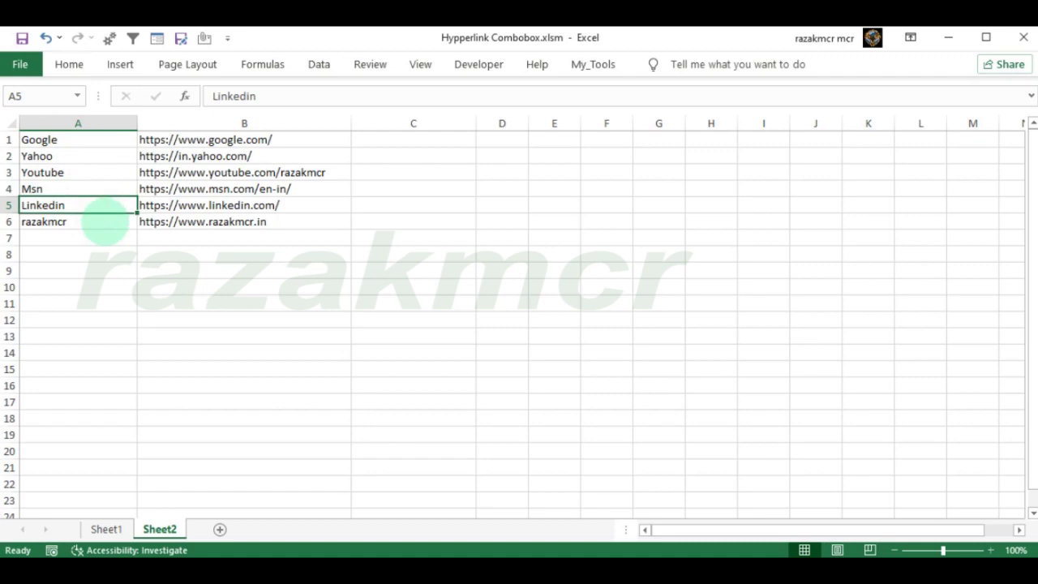
Step: Select the full site list A1:B6, names and URLs together
{"action": "left_click_drag", "start_coordinate": [121, 220], "coordinate": [352, 221]}
{"action": "left_click", "coordinate": [259, 257]}
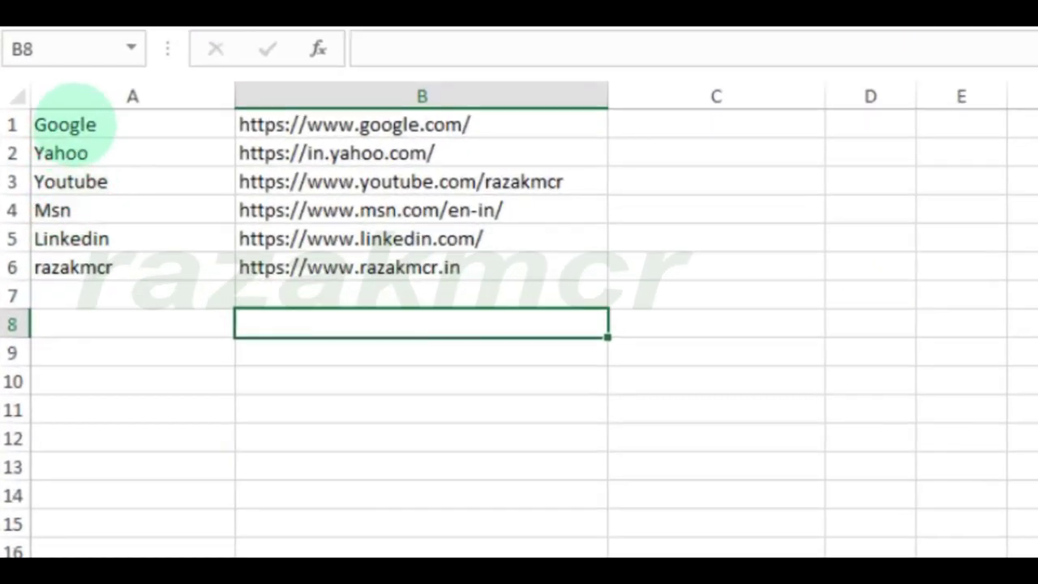
{"action": "left_click_drag", "start_coordinate": [95, 125], "coordinate": [567, 182]}
{"action": "left_click_drag", "start_coordinate": [582, 242], "coordinate": [596, 281]}
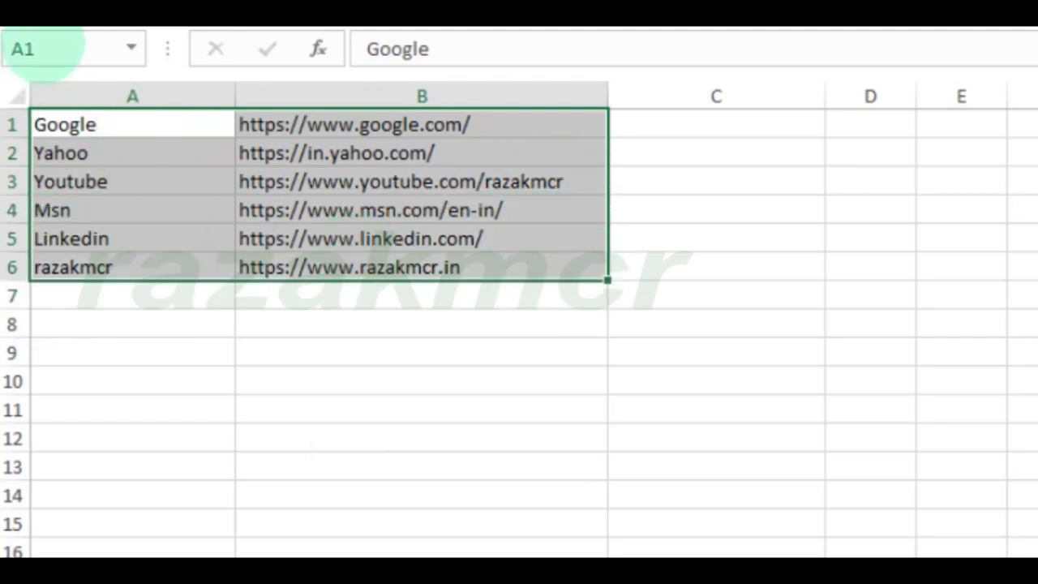
Step: Name the selected range WEB in the Name Box
{"action": "left_click", "coordinate": [39, 49]}
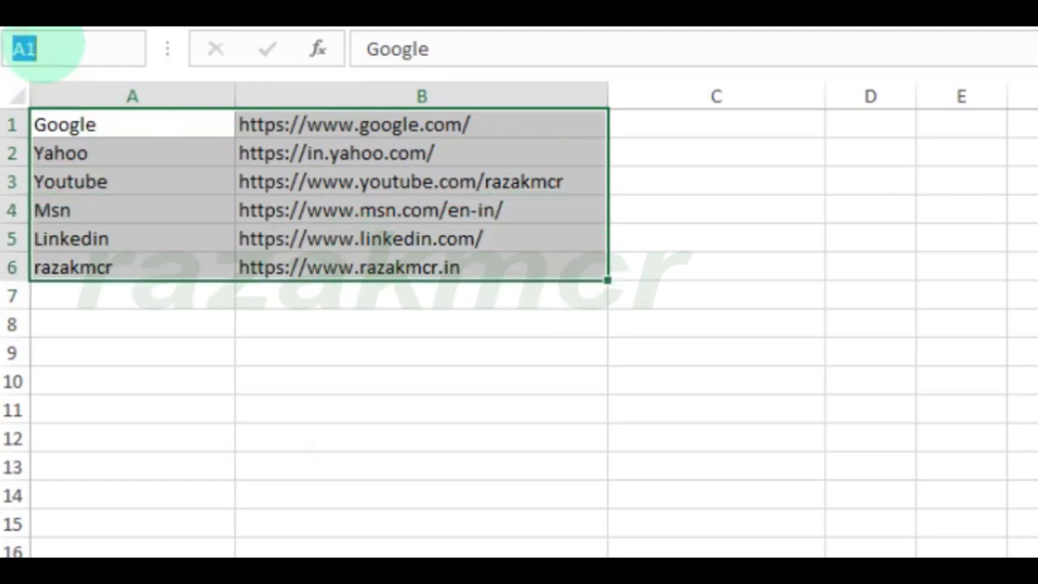
{"action": "type", "text": "WEB"}
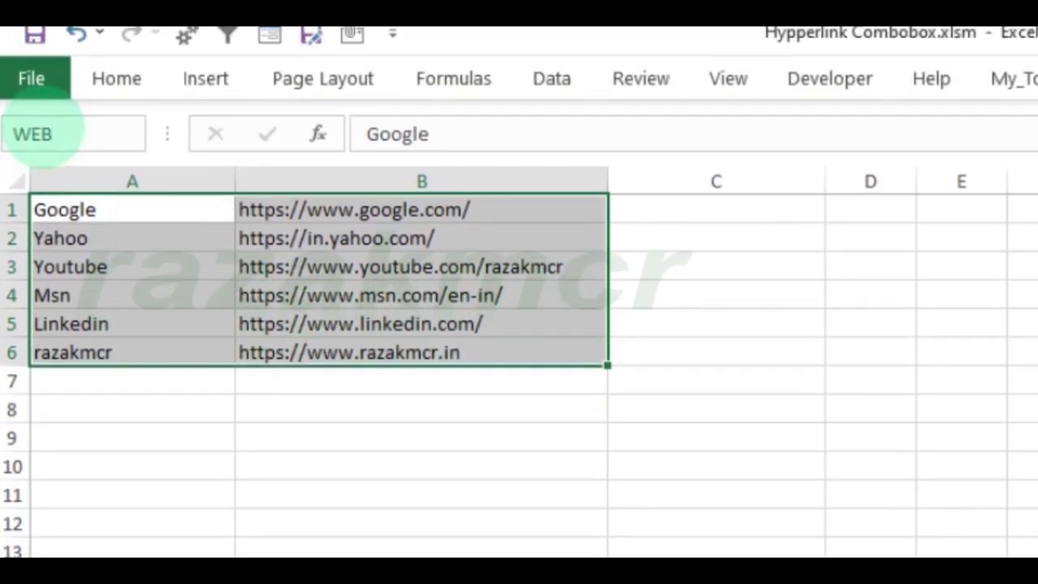
{"action": "key", "text": "Return"}
{"action": "left_click", "coordinate": [510, 557]}
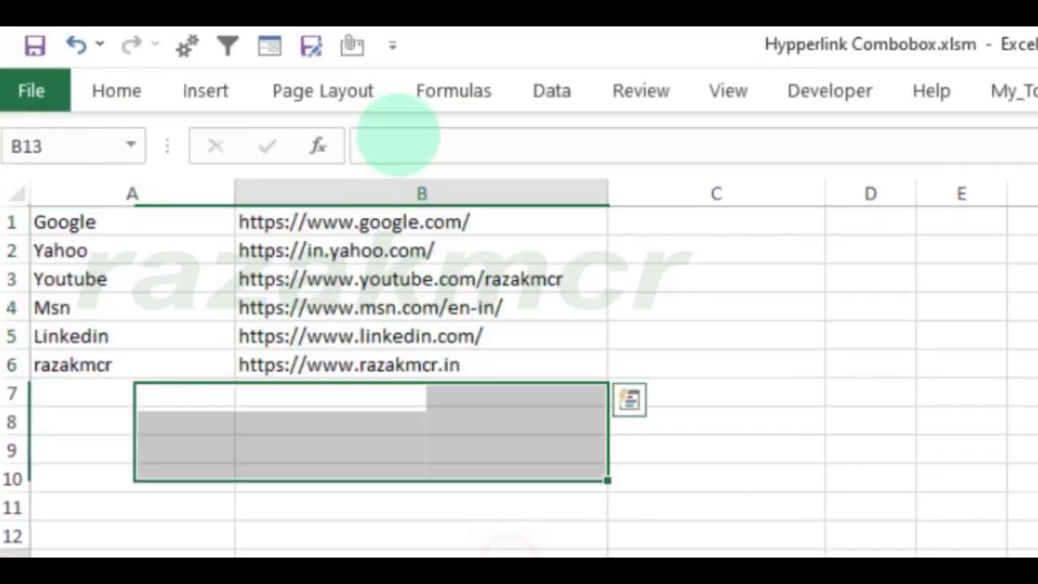
Step: Confirm in Name Manager that WEB refers to Sheet2!$A$1:$B$6
{"action": "left_click", "coordinate": [453, 91]}
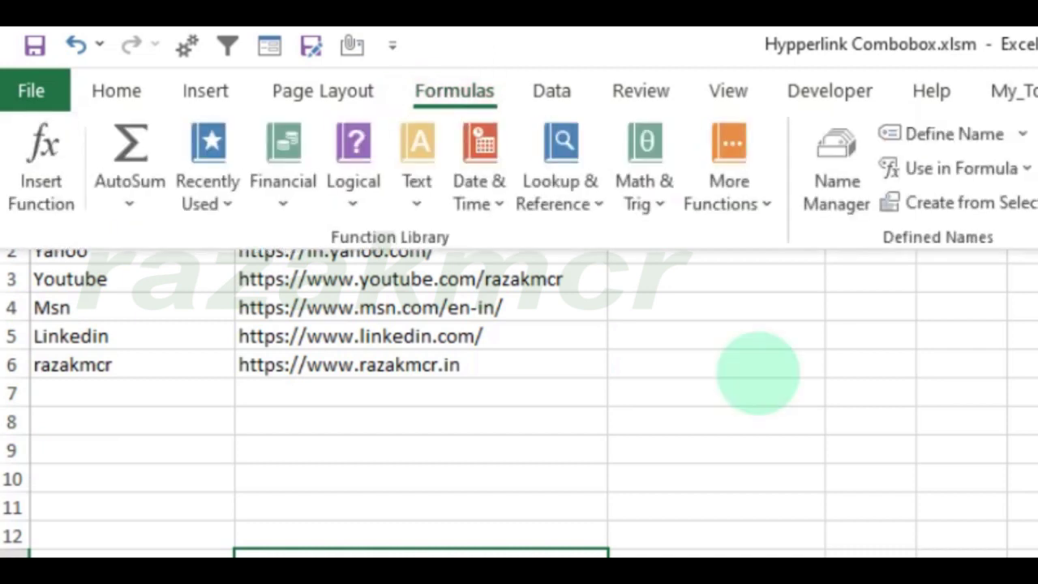
{"action": "left_click", "coordinate": [836, 166]}
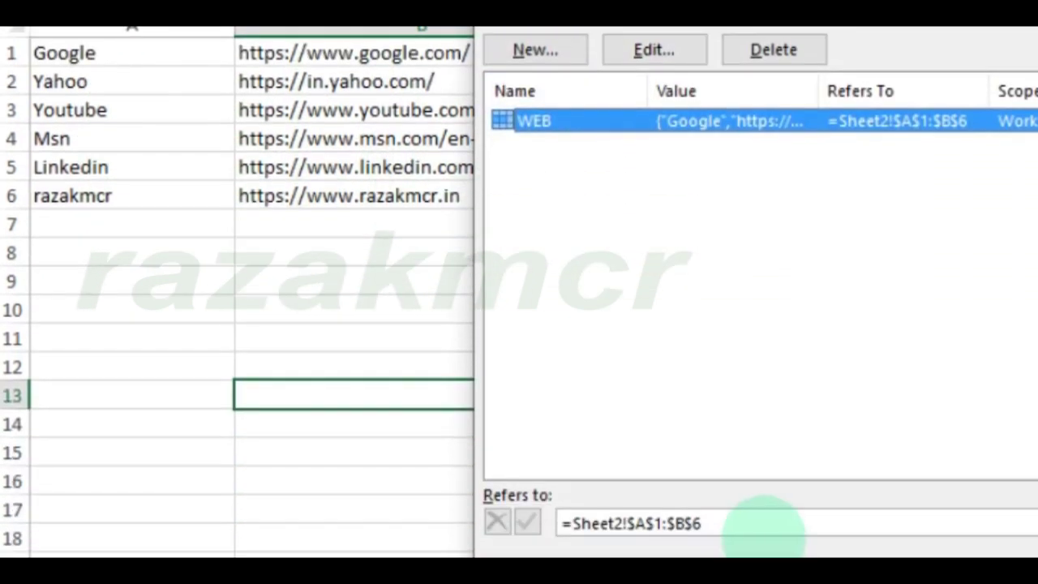
{"action": "left_click", "coordinate": [757, 523]}
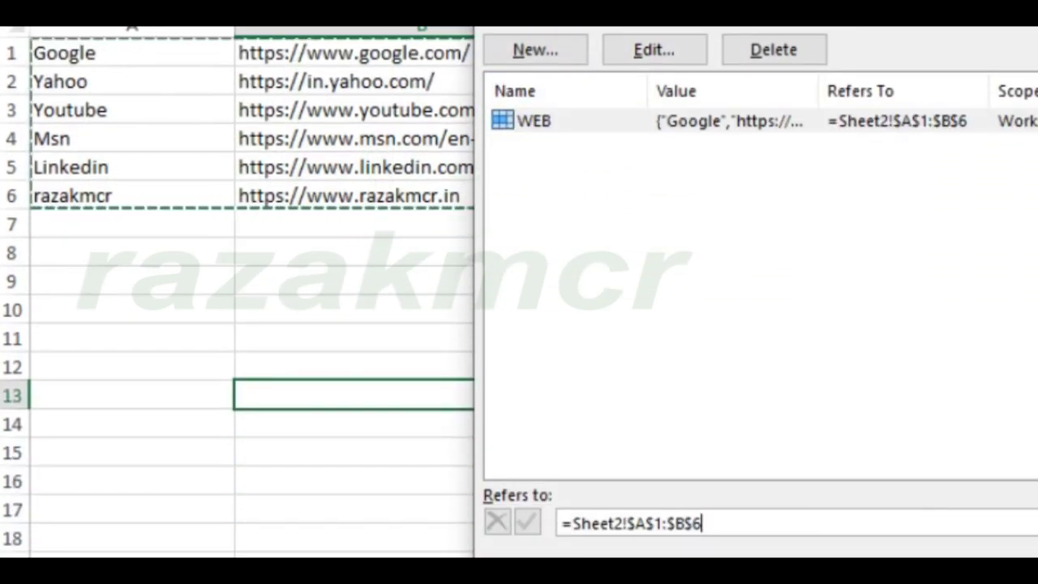
{"action": "left_click", "coordinate": [973, 446]}
{"action": "left_click", "coordinate": [908, 442]}
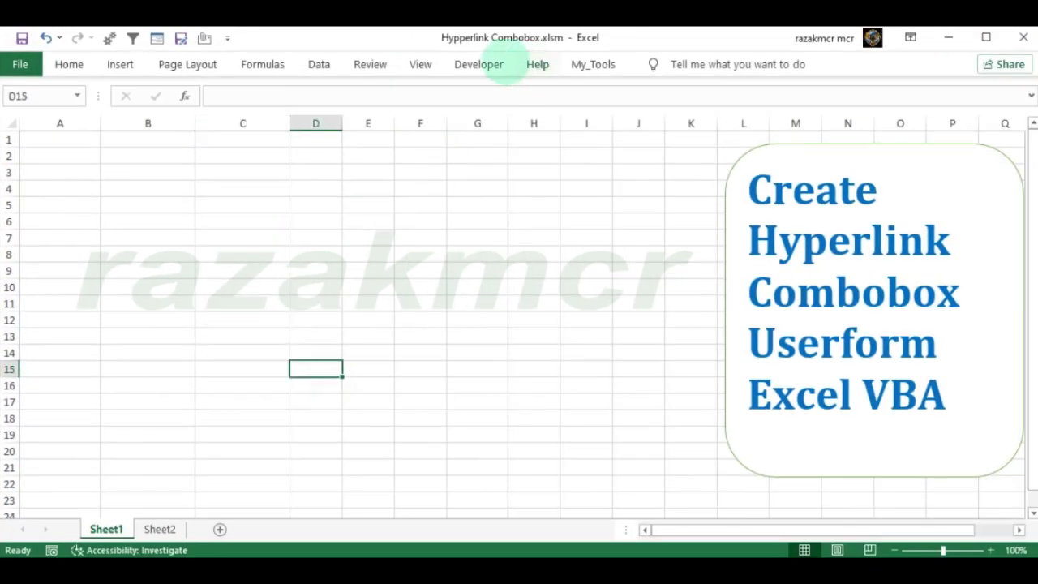
Step: Open the VBA editor and insert a new UserForm
{"action": "left_click", "coordinate": [486, 62]}
{"action": "left_click", "coordinate": [19, 109]}
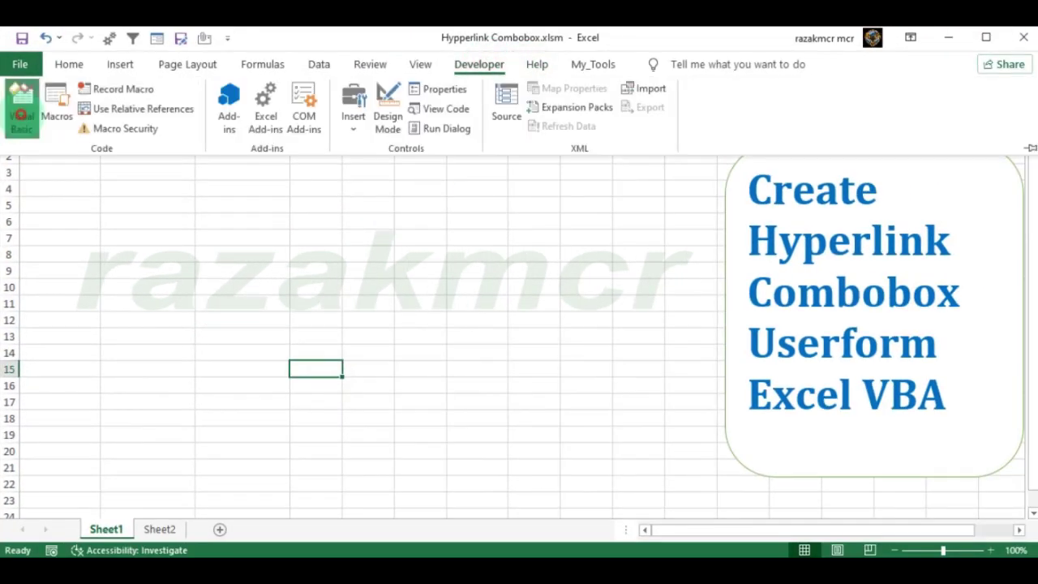
{"action": "left_click", "coordinate": [117, 79]}
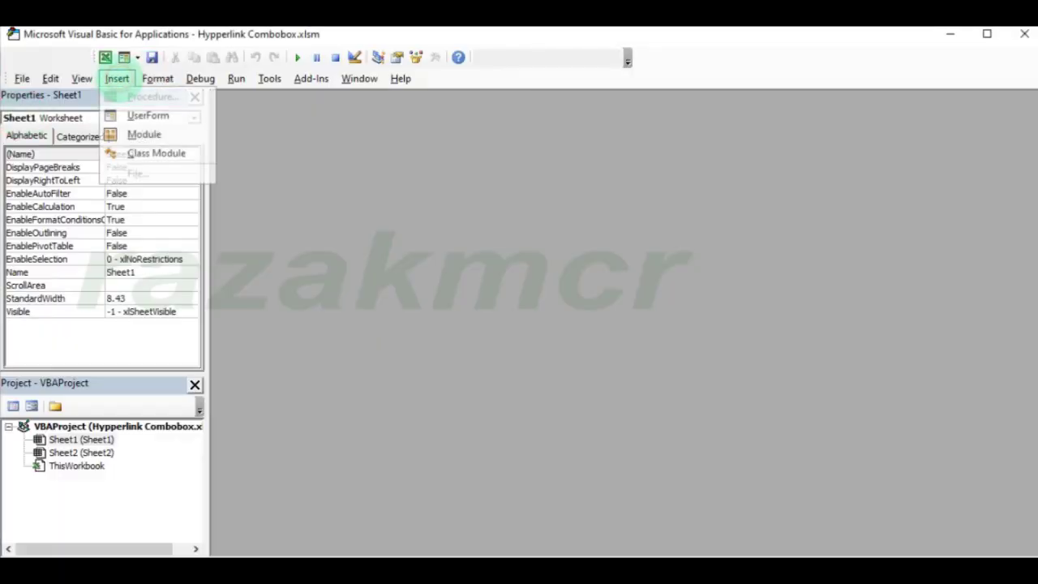
{"action": "left_click", "coordinate": [139, 116]}
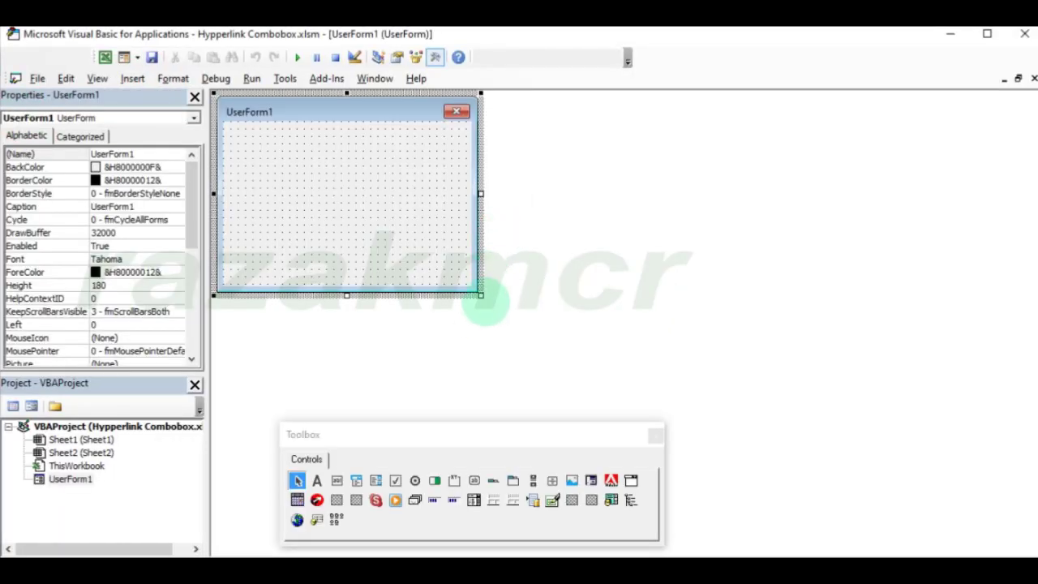
Step: Enlarge UserForm1 and set its background colour to white
{"action": "left_click_drag", "start_coordinate": [482, 295], "coordinate": [777, 309]}
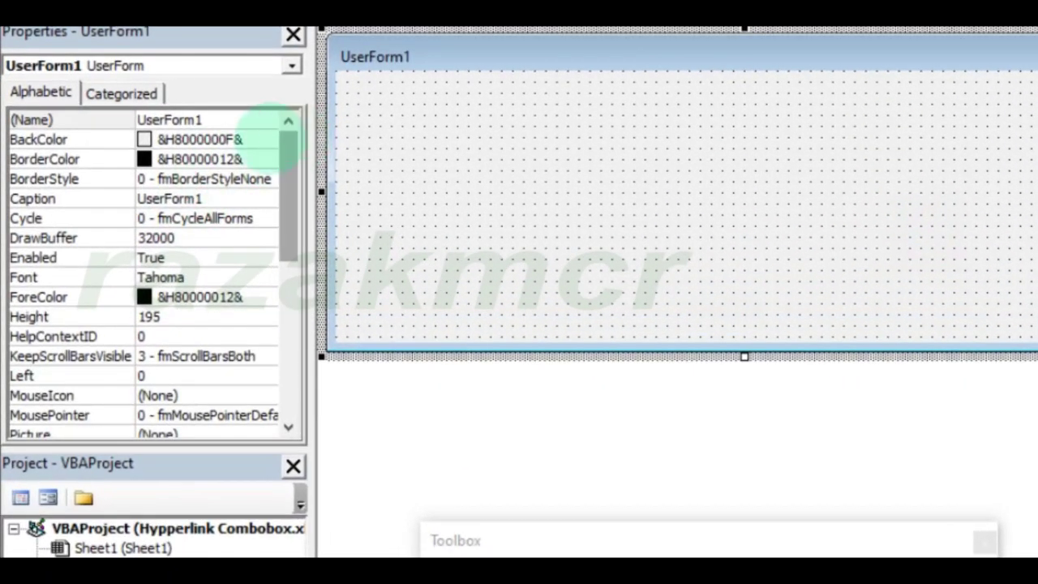
{"action": "left_click", "coordinate": [200, 160]}
{"action": "left_click", "coordinate": [267, 139]}
{"action": "left_click", "coordinate": [114, 163]}
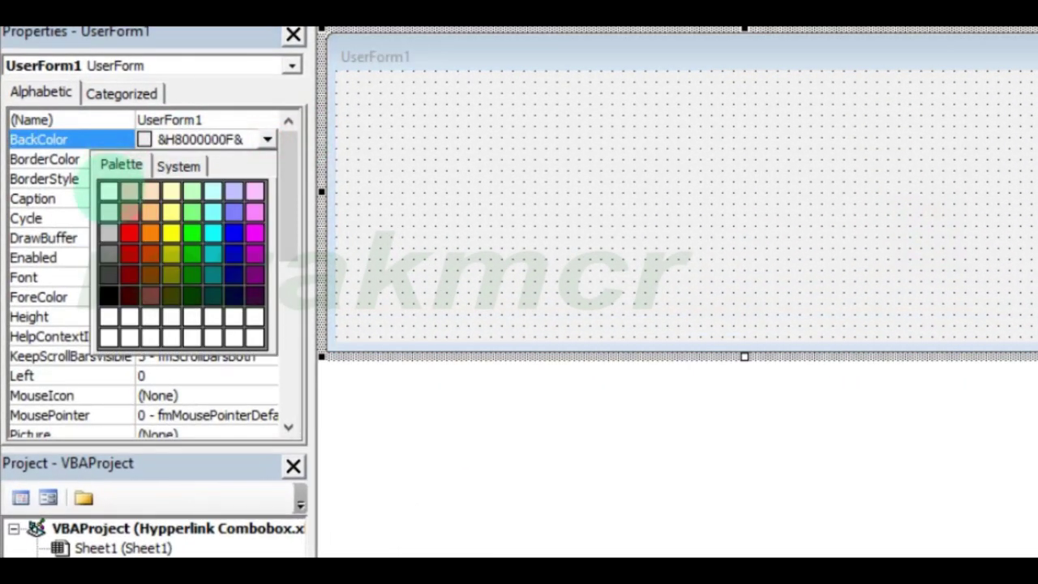
{"action": "left_click", "coordinate": [106, 195]}
Step: Set the form font to Cambria 12 and pick the ComboBox control from the Toolbox
{"action": "left_click", "coordinate": [248, 277]}
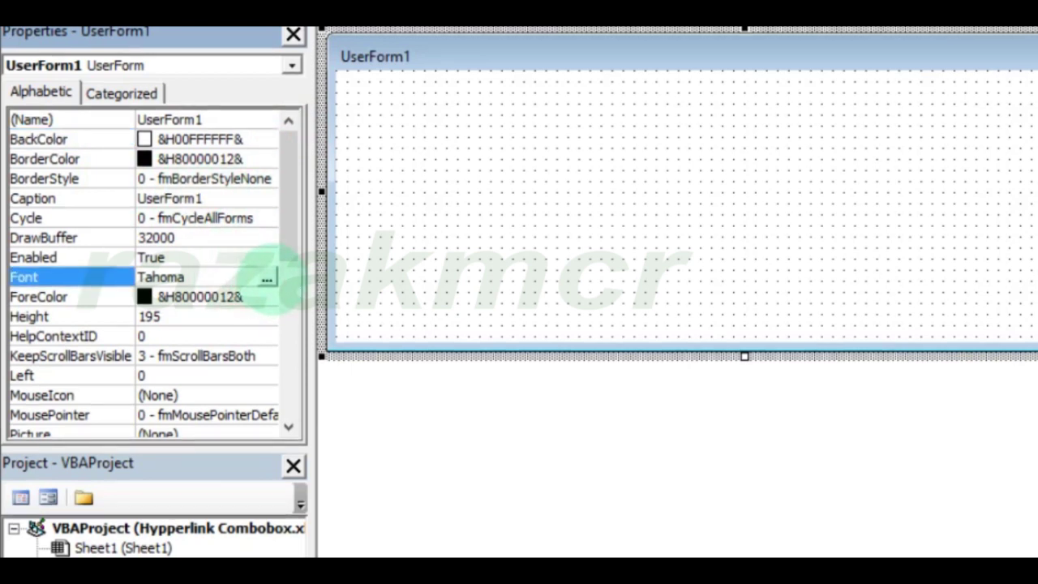
{"action": "left_click", "coordinate": [266, 278]}
{"action": "left_click", "coordinate": [114, 244]}
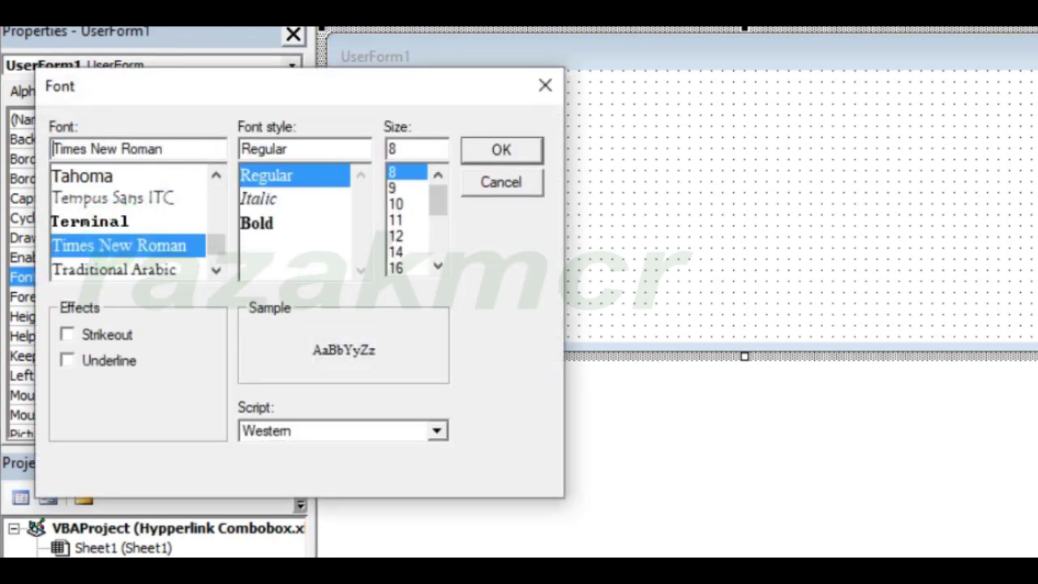
{"action": "type", "text": "ca"}
{"action": "left_click", "coordinate": [81, 265]}
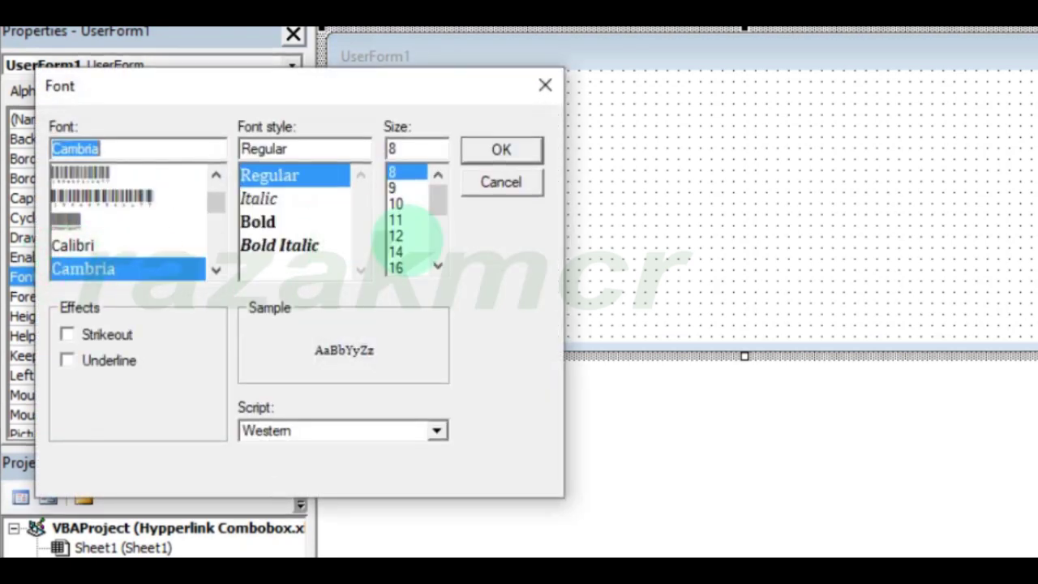
{"action": "left_click", "coordinate": [406, 236]}
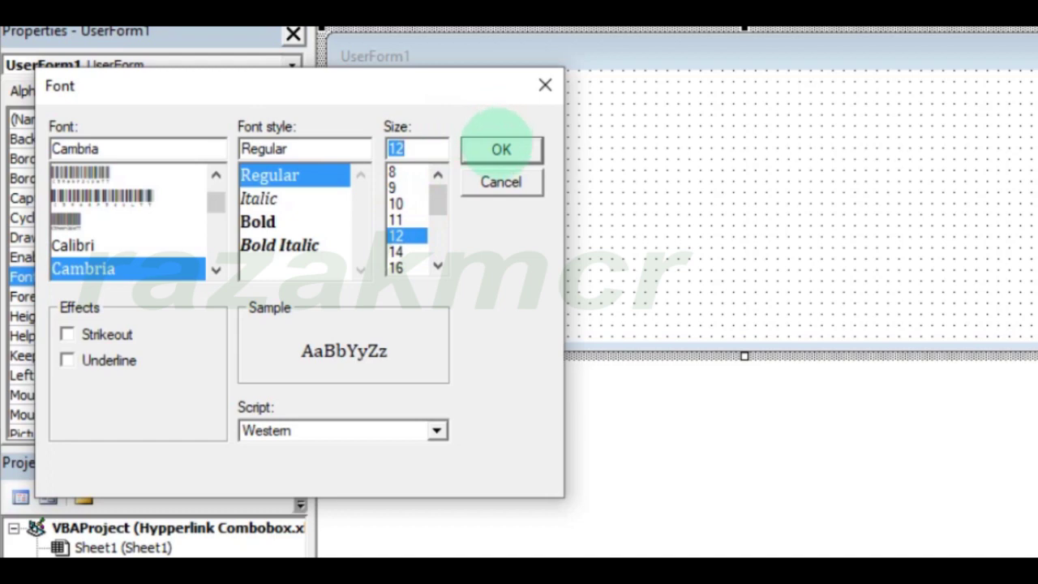
{"action": "left_click", "coordinate": [498, 148]}
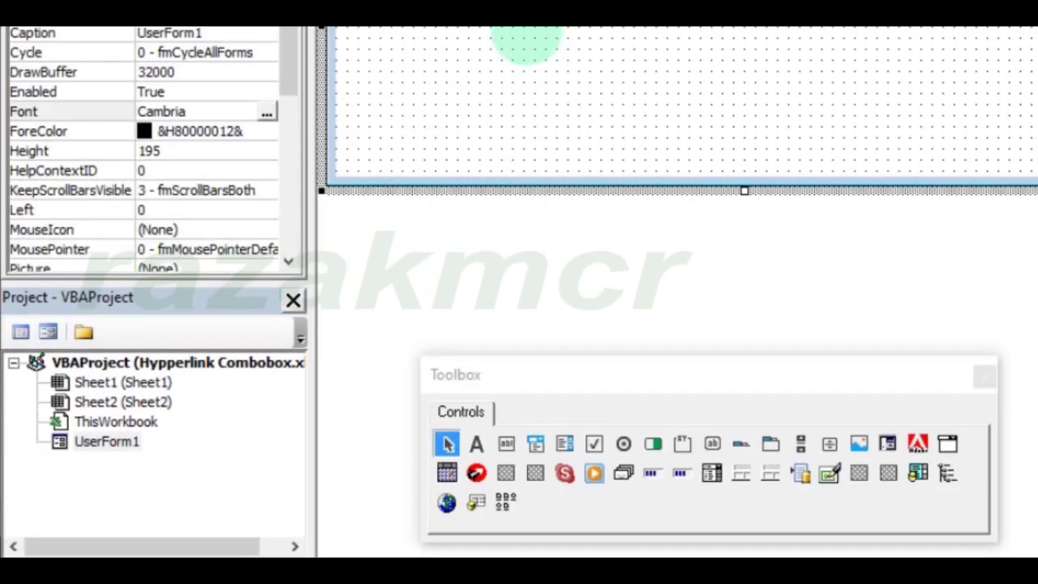
{"action": "left_click", "coordinate": [476, 502]}
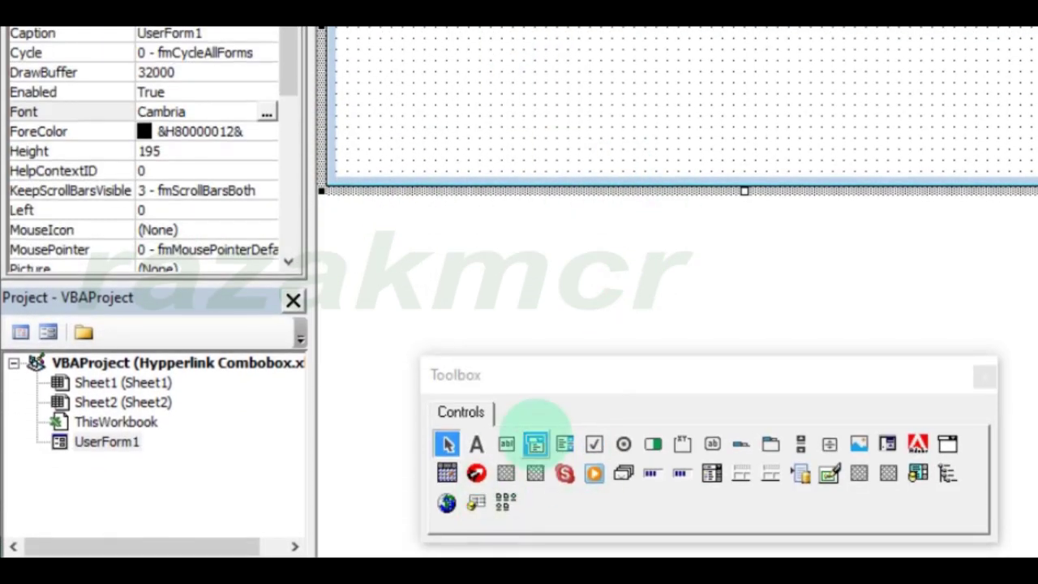
{"action": "left_click", "coordinate": [535, 442]}
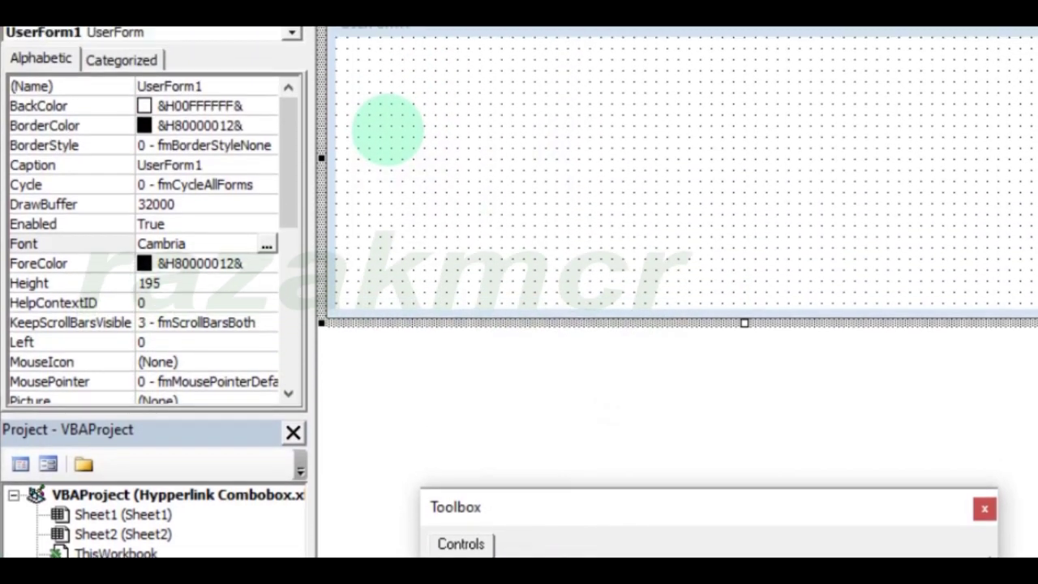
Step: Draw ComboBox1 on the form and stretch it to the right edge
{"action": "left_click", "coordinate": [387, 167]}
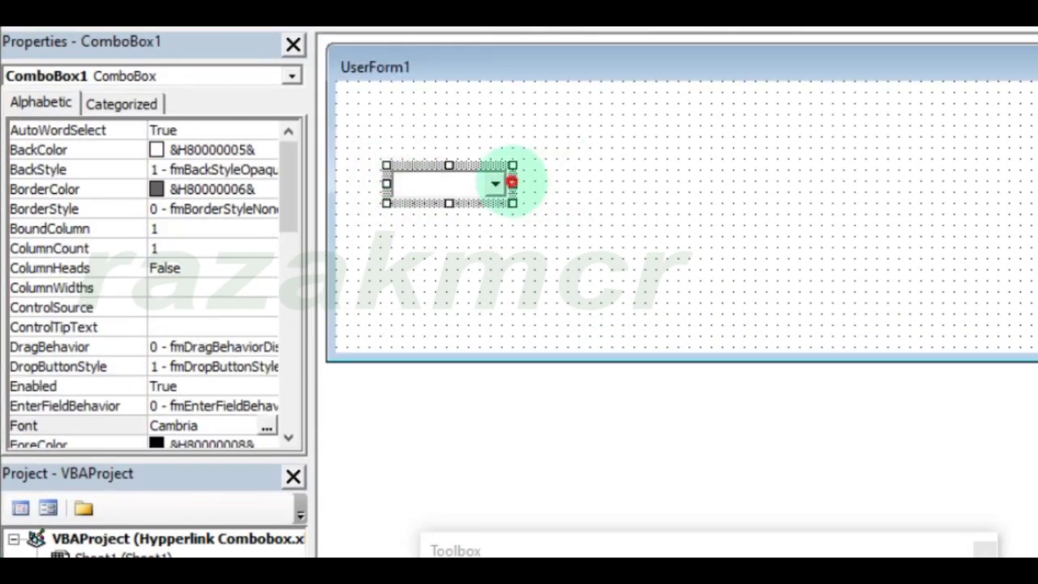
{"action": "mouse_move", "coordinate": [512, 184]}
{"action": "left_mouse_down"}
{"action": "mouse_move", "coordinate": [1037, 175]}
{"action": "mouse_move", "coordinate": [1037, 183]}
{"action": "left_mouse_up"}
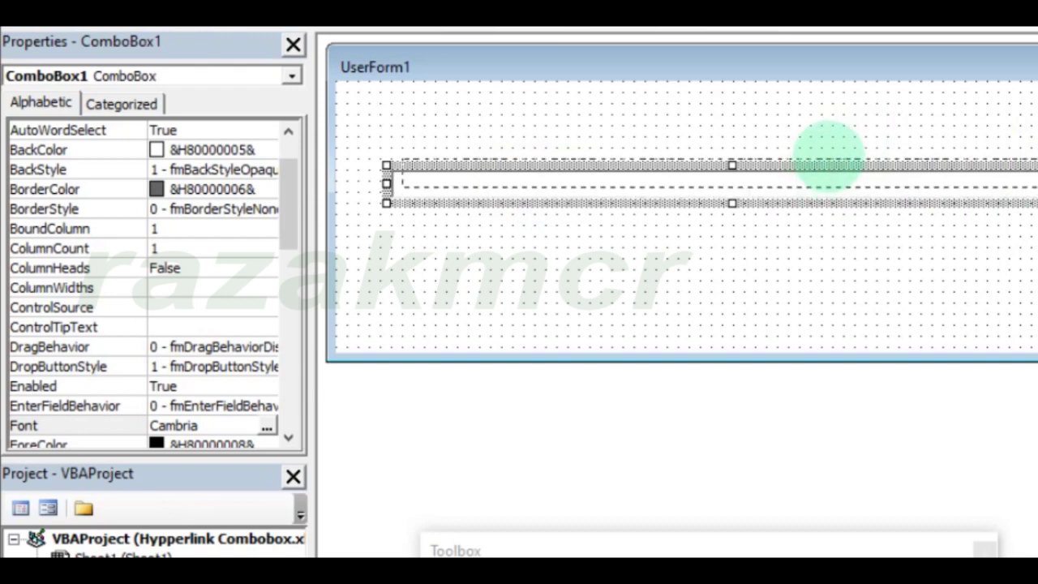
{"action": "left_click_drag", "start_coordinate": [819, 166], "coordinate": [828, 155]}
{"action": "left_click", "coordinate": [783, 315]}
{"action": "left_click", "coordinate": [766, 169]}
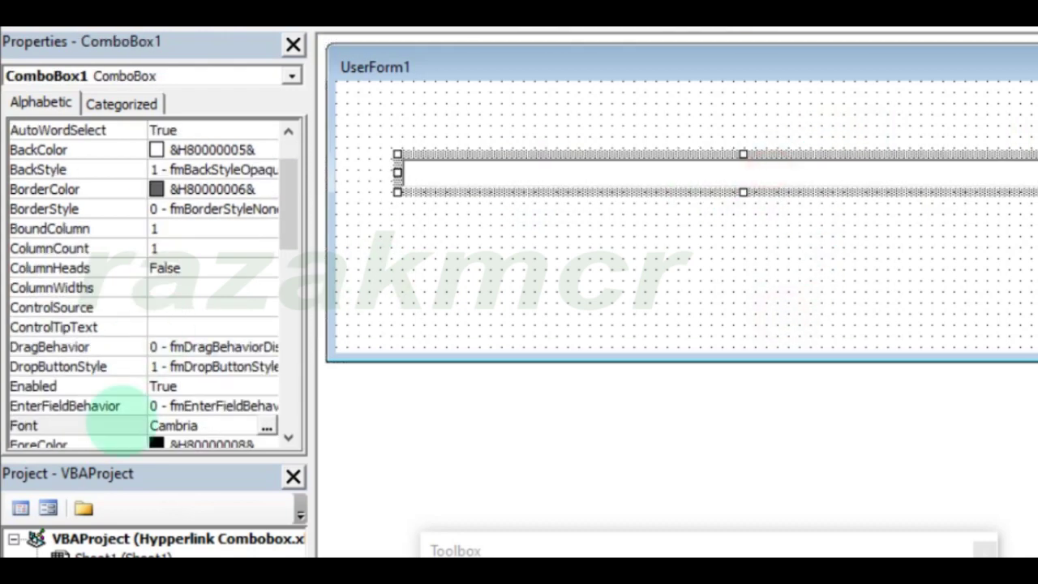
Step: Set ComboBox1's Height to 25 and BorderStyle to fmBorderStyleSingle
{"action": "left_click", "coordinate": [197, 389]}
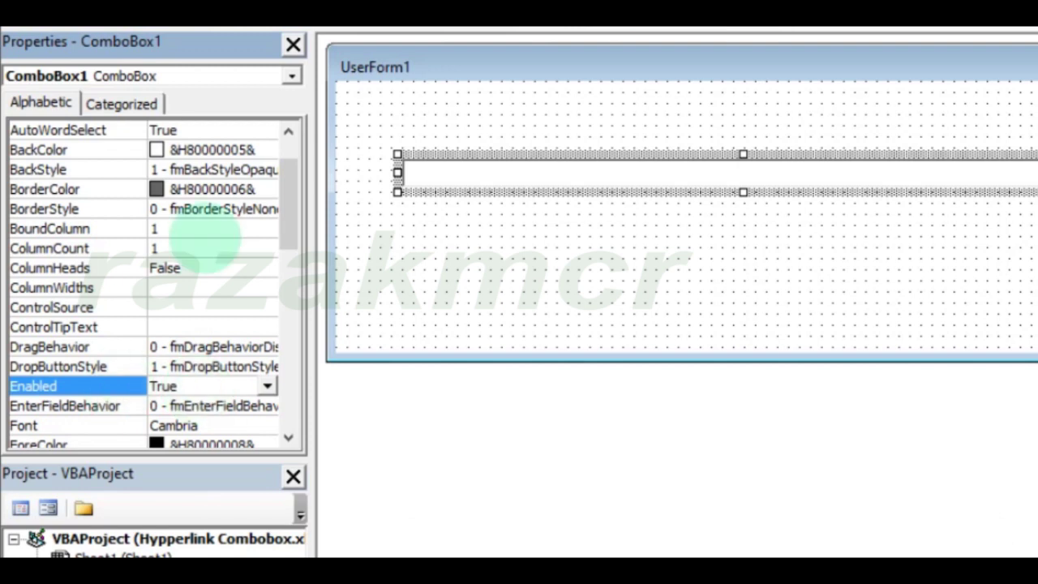
{"action": "scroll", "coordinate": [182, 235], "scroll_direction": "down", "scroll_amount": 2}
{"action": "left_click", "coordinate": [166, 347]}
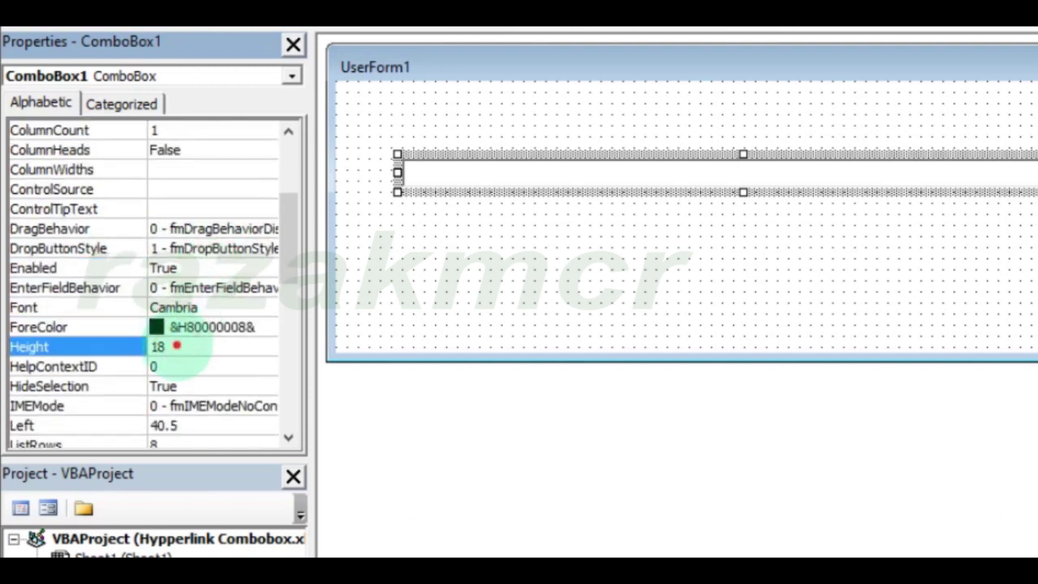
{"action": "type", "text": "25"}
{"action": "key", "text": "Return"}
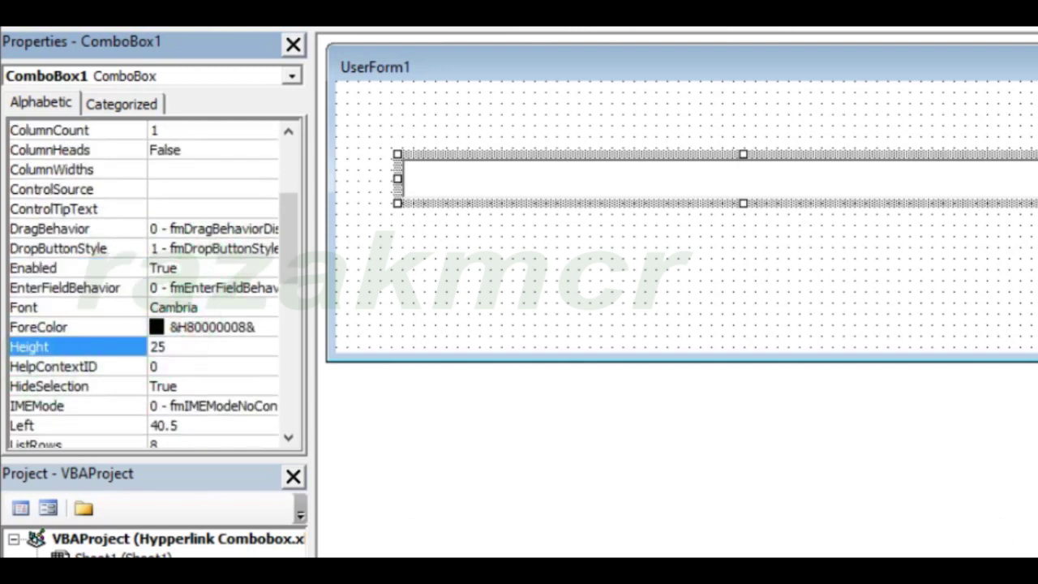
{"action": "scroll", "coordinate": [294, 243], "scroll_direction": "up", "scroll_amount": 1}
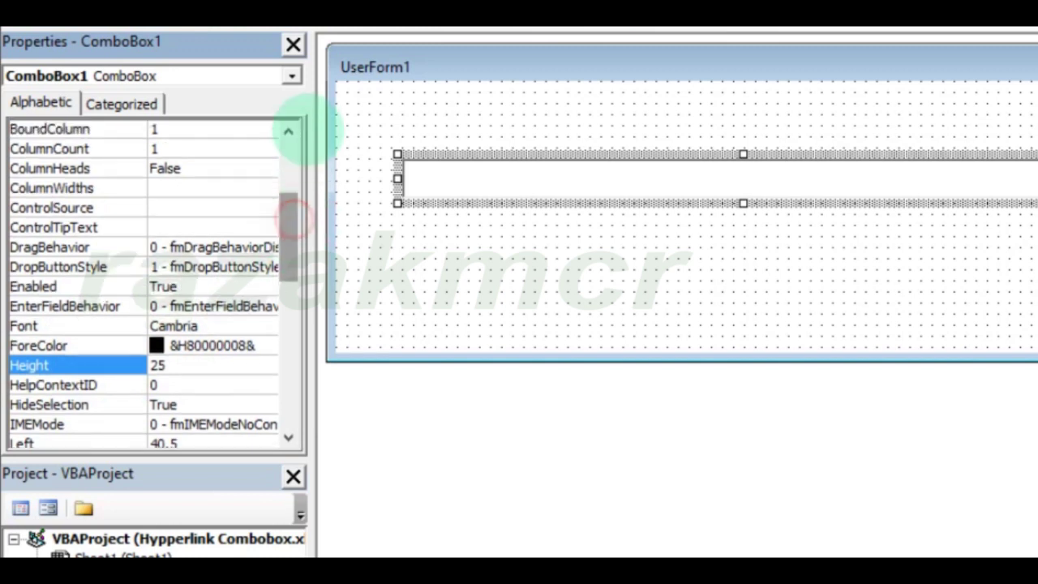
{"action": "scroll", "coordinate": [294, 259], "scroll_direction": "up", "scroll_amount": 3}
{"action": "left_click", "coordinate": [268, 268]}
{"action": "left_click", "coordinate": [267, 267]}
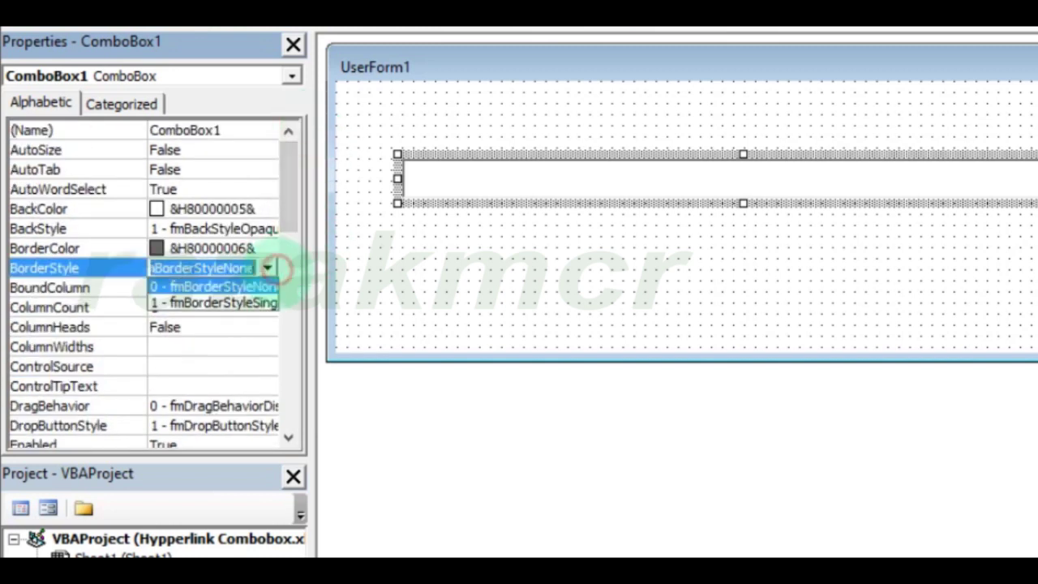
{"action": "left_click", "coordinate": [270, 303]}
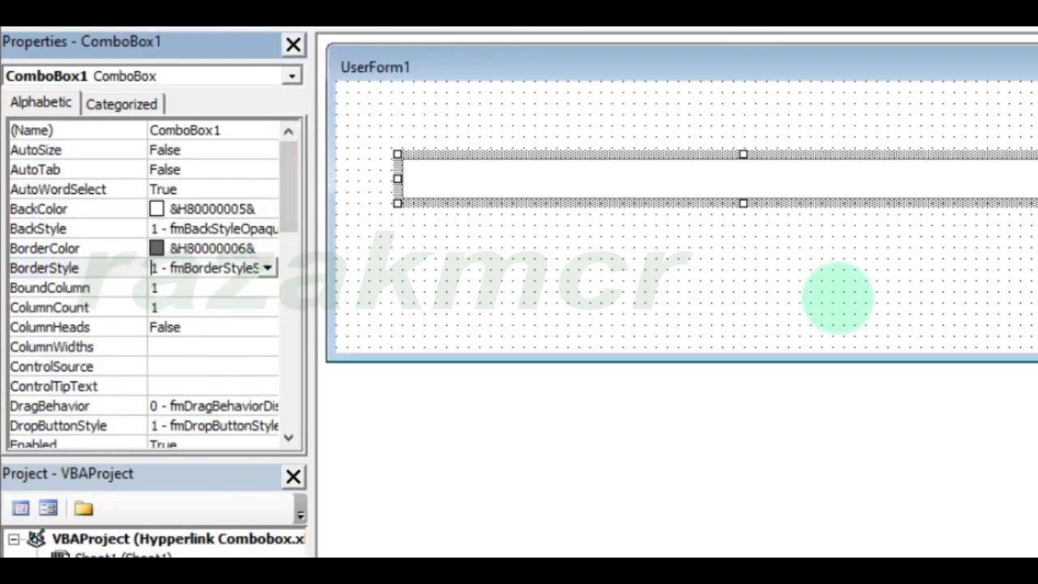
Step: Shorten UserForm1 to height 171, reposition the combo box, and test-run the form
{"action": "left_click", "coordinate": [754, 348]}
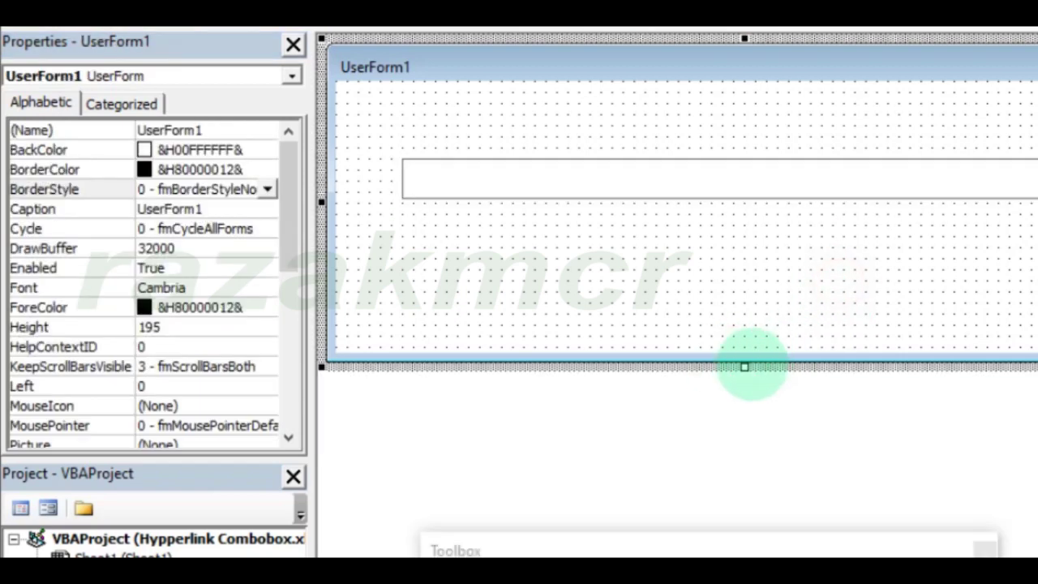
{"action": "left_click_drag", "start_coordinate": [743, 370], "coordinate": [744, 323]}
{"action": "left_click", "coordinate": [783, 171]}
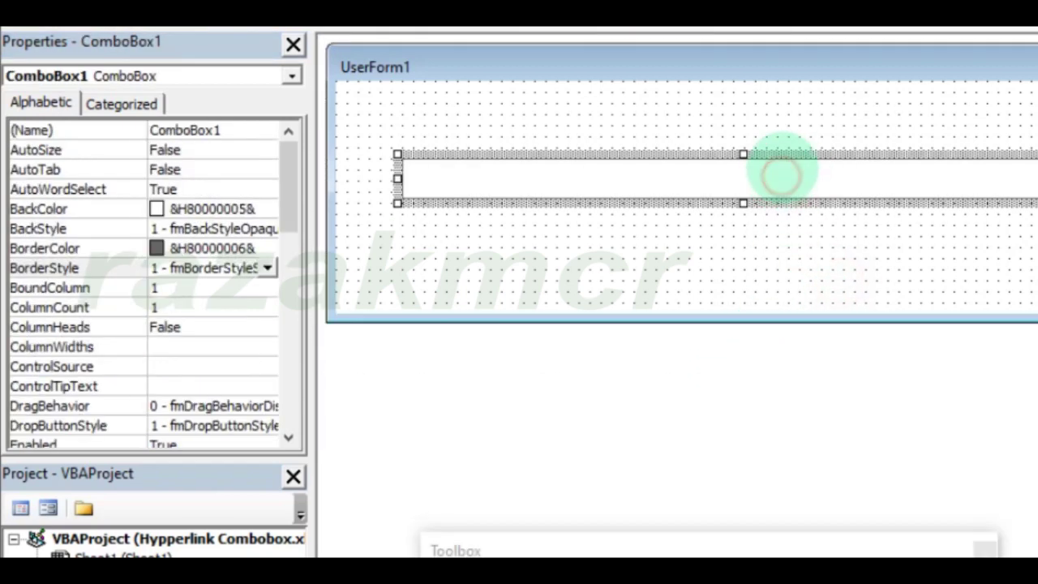
{"action": "left_click_drag", "start_coordinate": [785, 156], "coordinate": [801, 135]}
{"action": "left_click", "coordinate": [849, 259]}
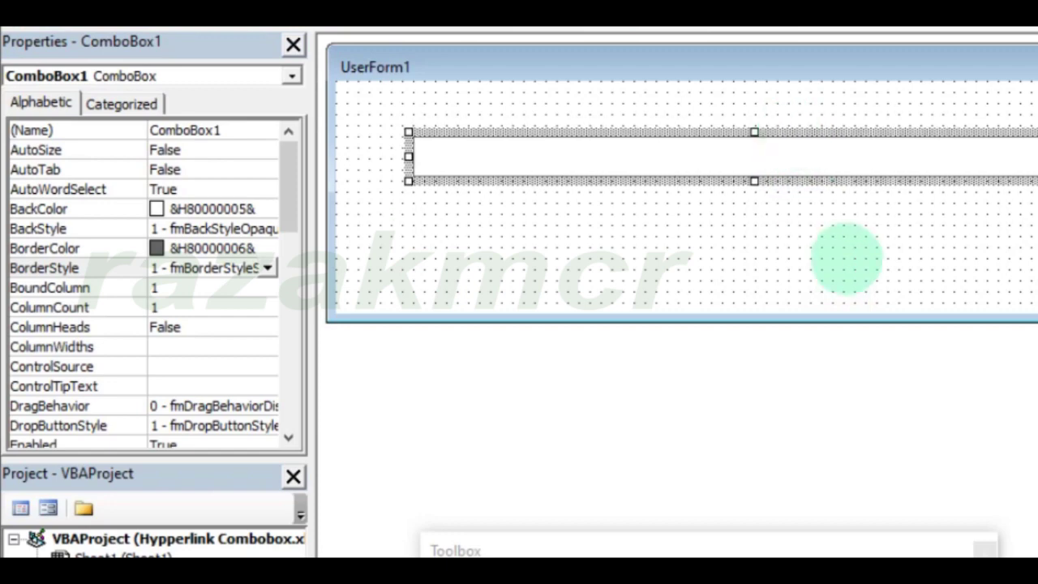
{"action": "key", "text": "F5"}
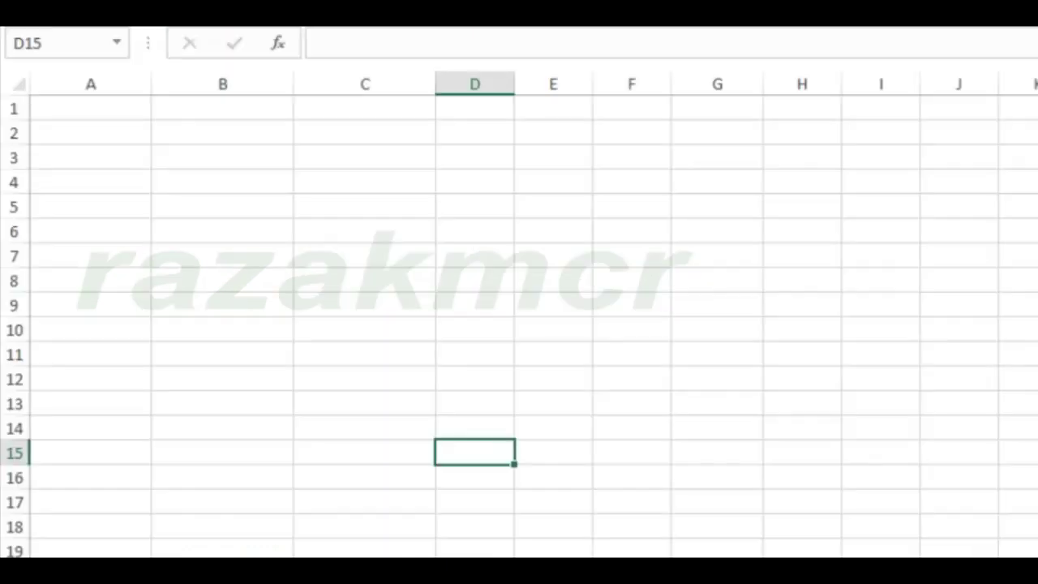
{"action": "key", "text": "alt+F4"}
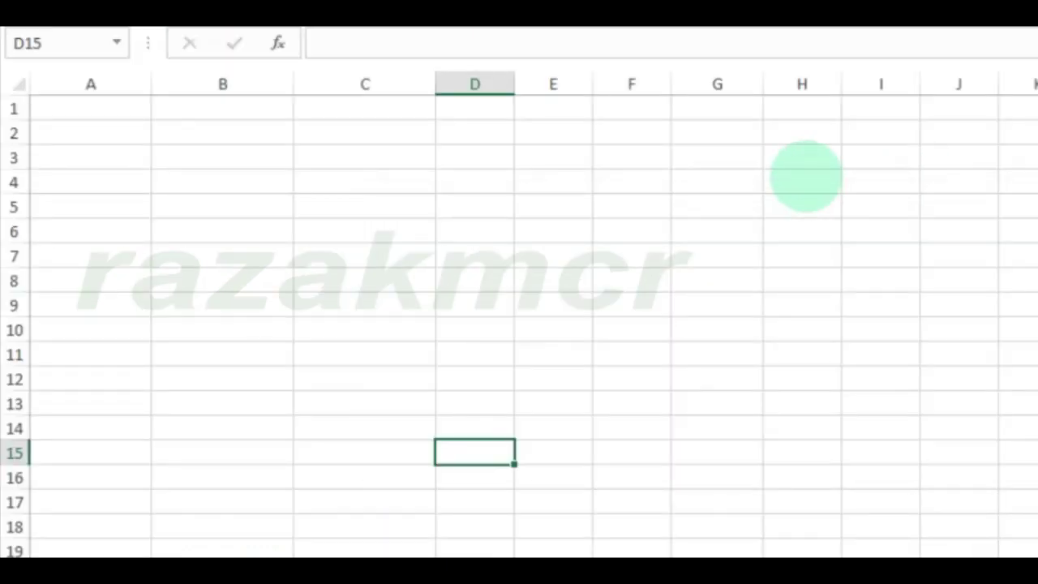
Step: Set ComboBox1's ColumnCount to 2
{"action": "left_click", "coordinate": [787, 150]}
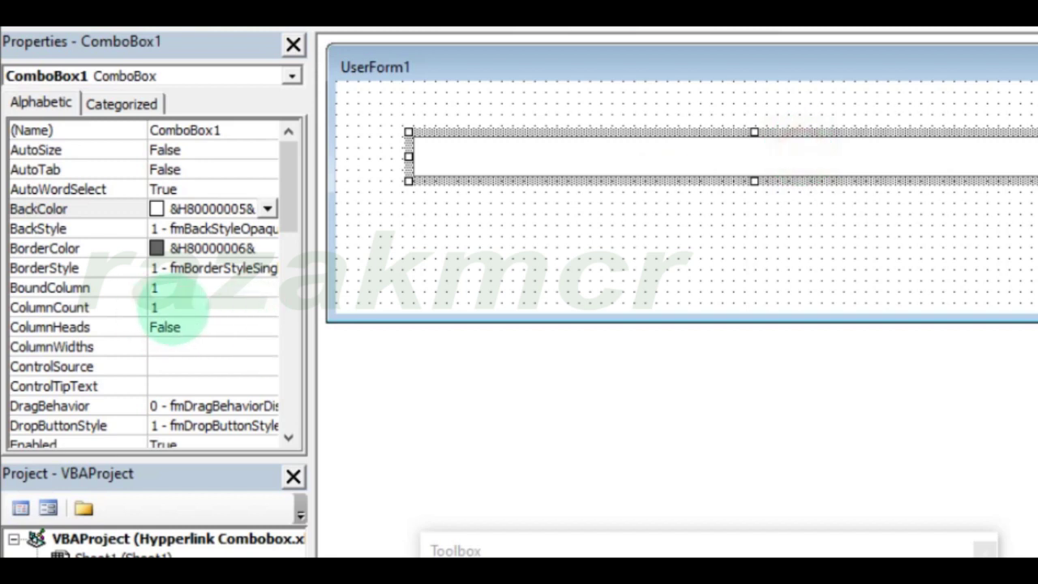
{"action": "left_click", "coordinate": [170, 306]}
{"action": "type", "text": "2"}
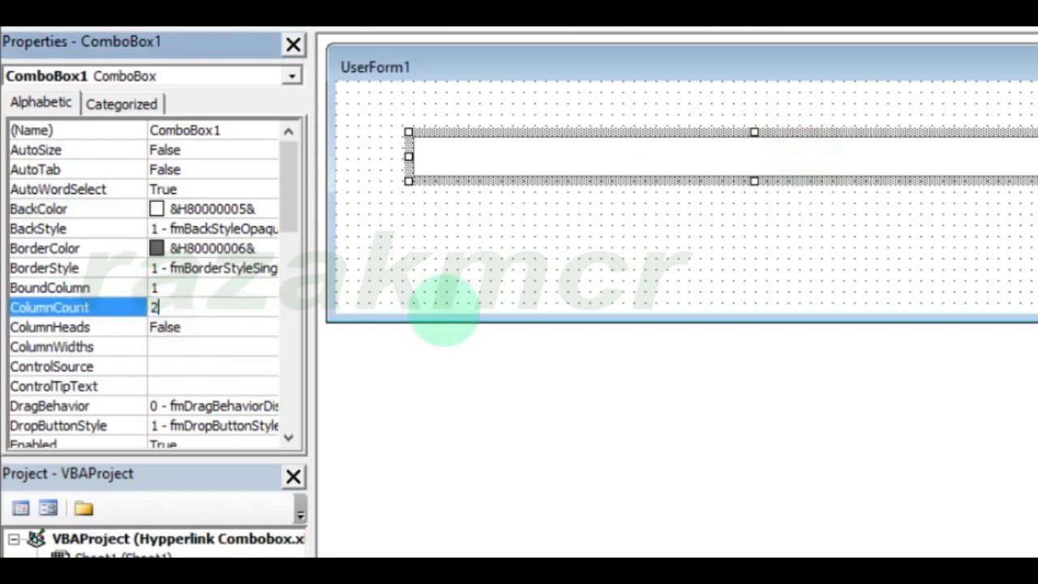
{"action": "left_click", "coordinate": [733, 216]}
Step: Create the UserForm_Initialize procedure and delete the unwanted UserForm_Click stub
{"action": "double_click", "coordinate": [745, 214]}
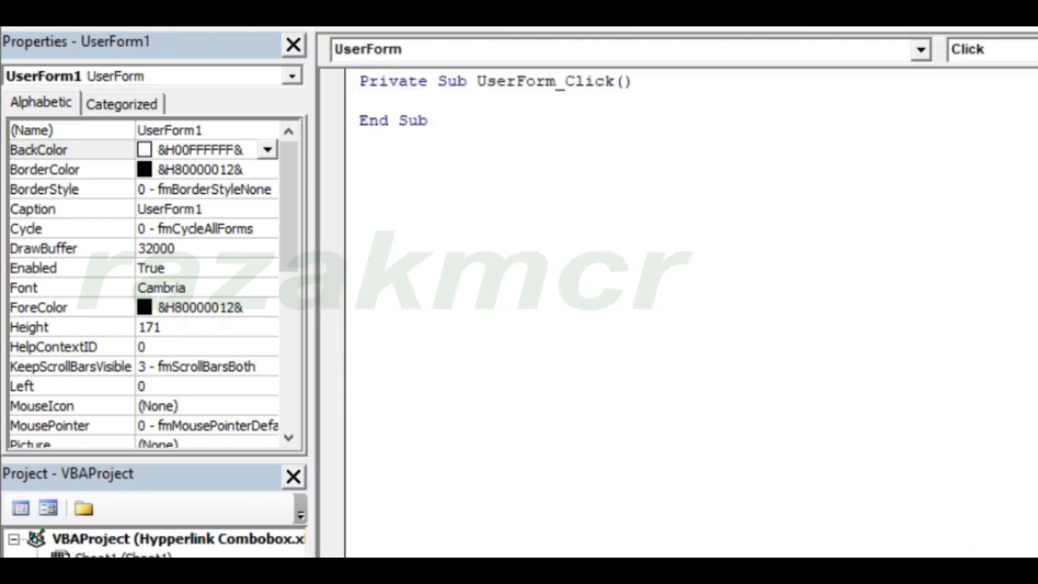
{"action": "left_click", "coordinate": [990, 49]}
{"action": "left_click", "coordinate": [801, 146]}
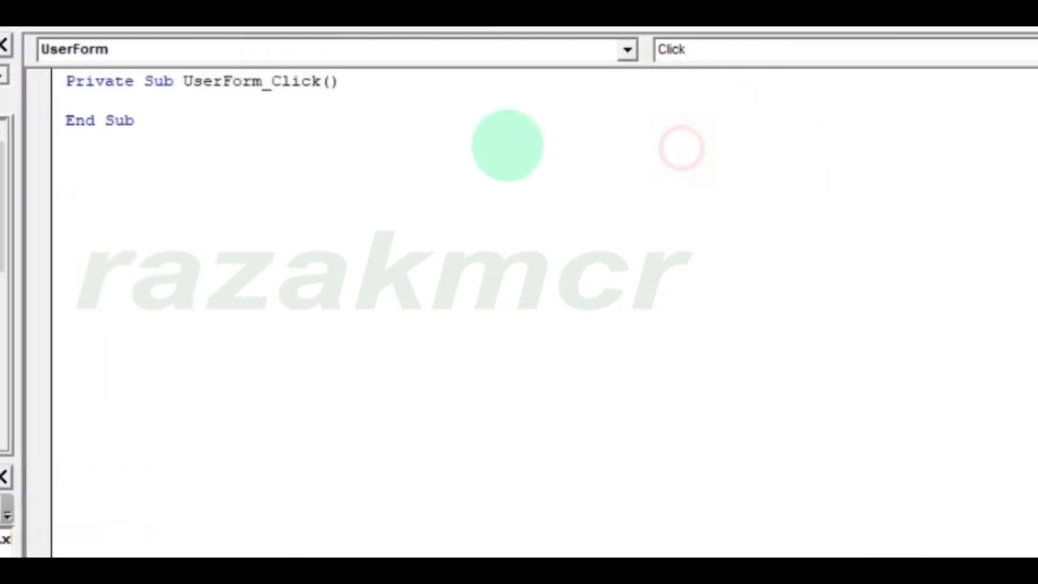
{"action": "mouse_move", "coordinate": [23, 79]}
{"action": "left_mouse_down"}
{"action": "mouse_move", "coordinate": [53, 120]}
{"action": "mouse_move", "coordinate": [49, 101]}
{"action": "left_mouse_up"}
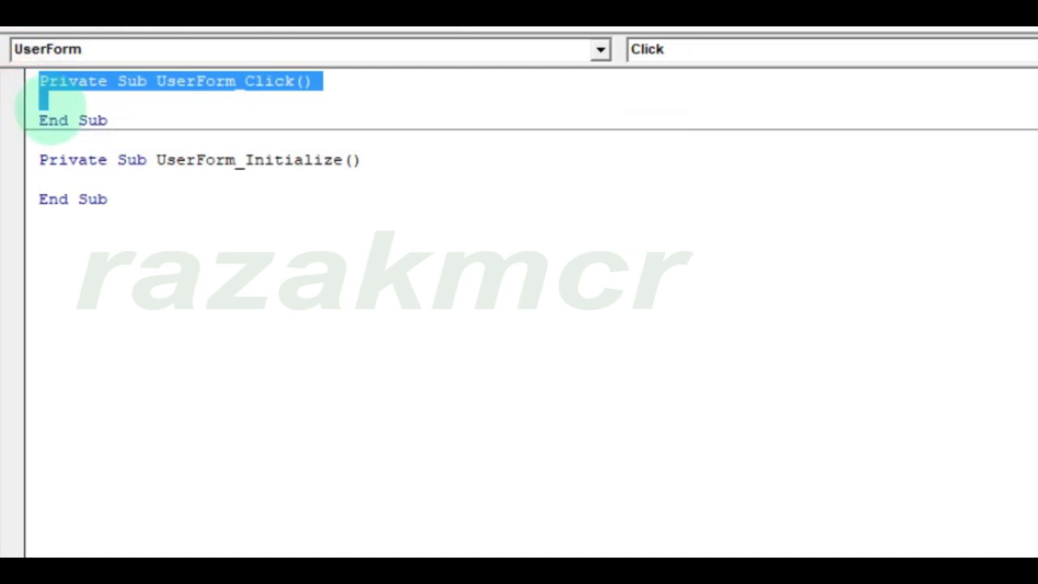
{"action": "key", "text": "Delete"}
{"action": "left_click_drag", "start_coordinate": [39, 80], "coordinate": [171, 78]}
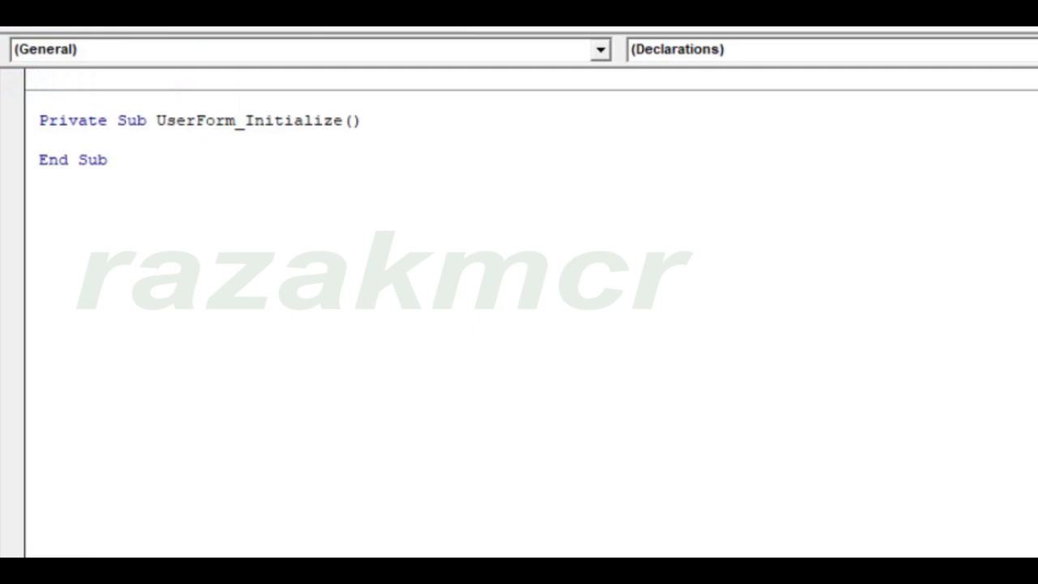
{"action": "left_click", "coordinate": [39, 120]}
{"action": "key", "text": "BackSpace"}
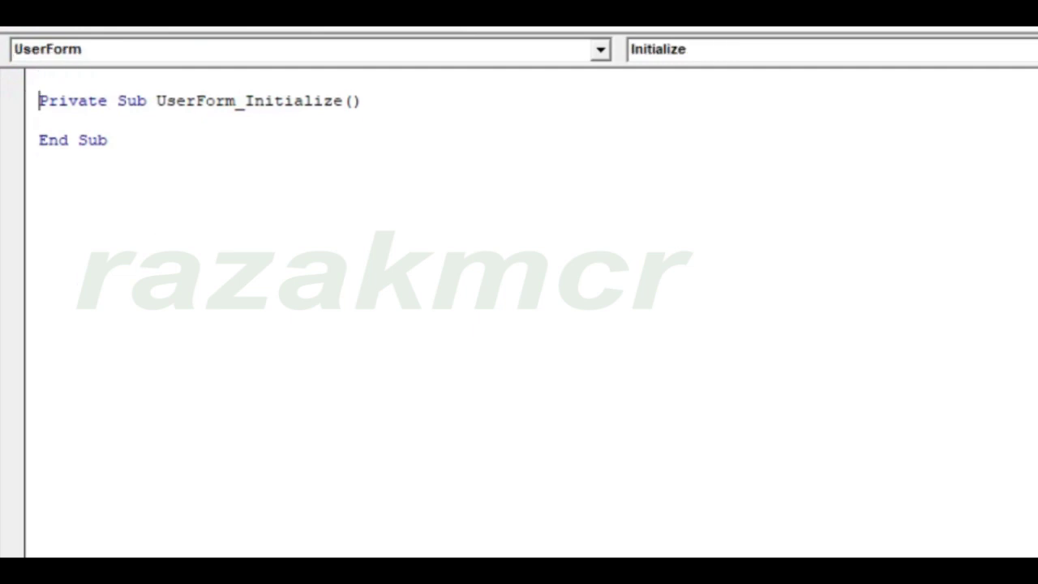
{"action": "key", "text": "BackSpace"}
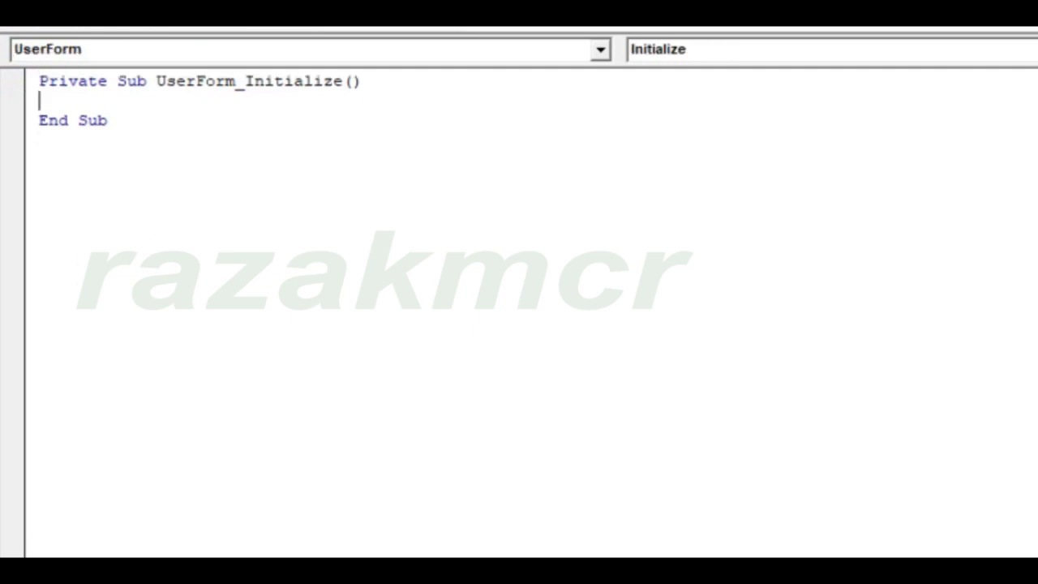
Step: Write Me.ComboBox1.RowSource = "WEB" in Initialize and run the form
{"action": "type", "text": "me"}
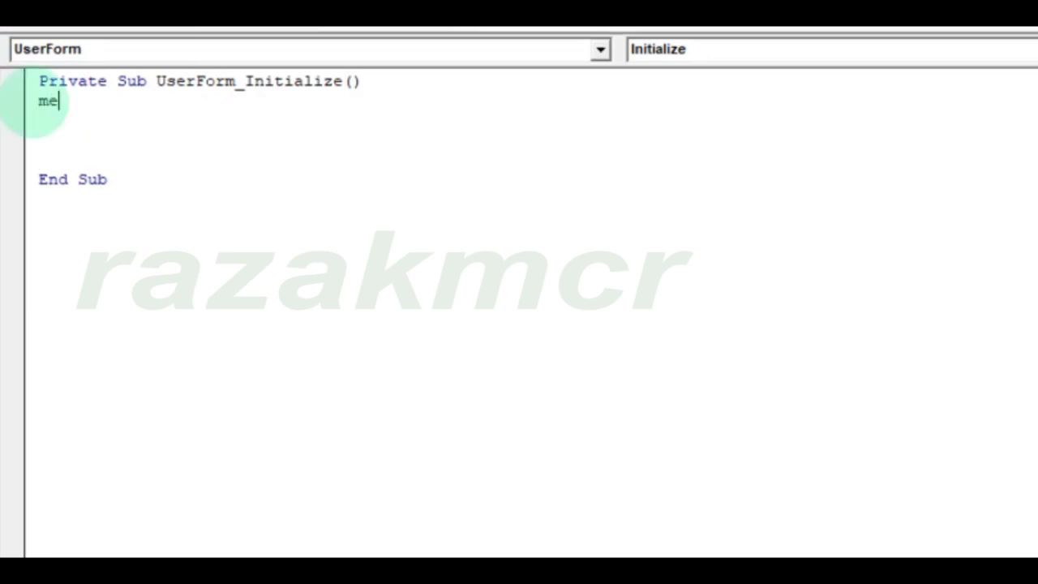
{"action": "type", "text": ".co"}
{"action": "key", "text": "Tab"}
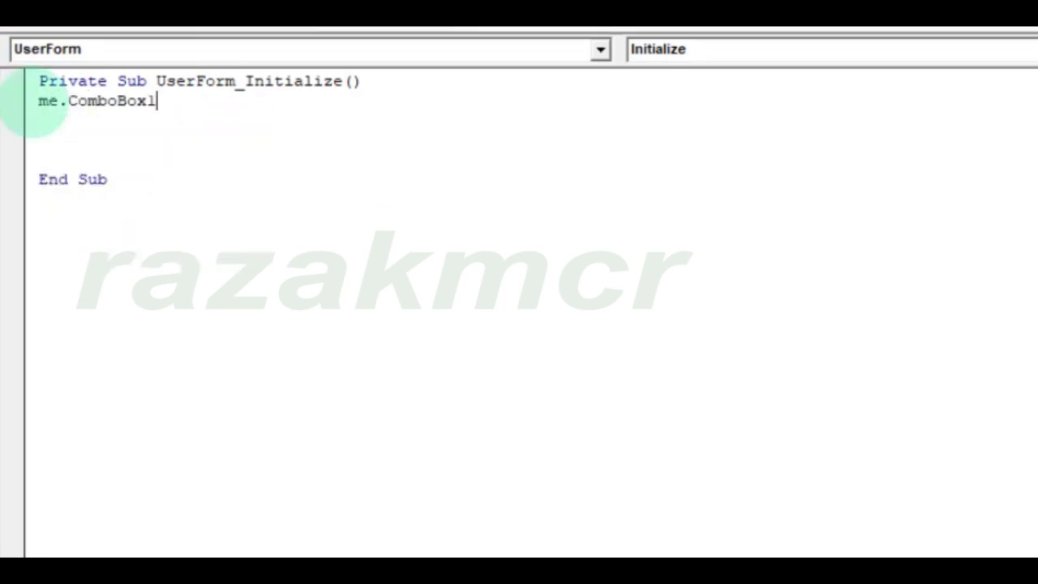
{"action": "type", "text": ".rows"}
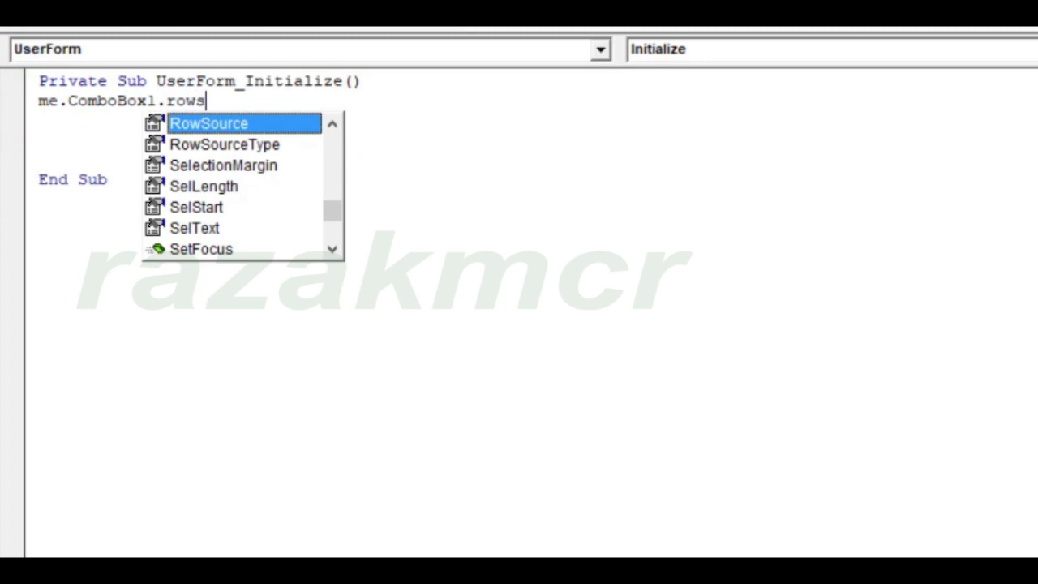
{"action": "key", "text": "Tab"}
{"action": "type", "text": "="}
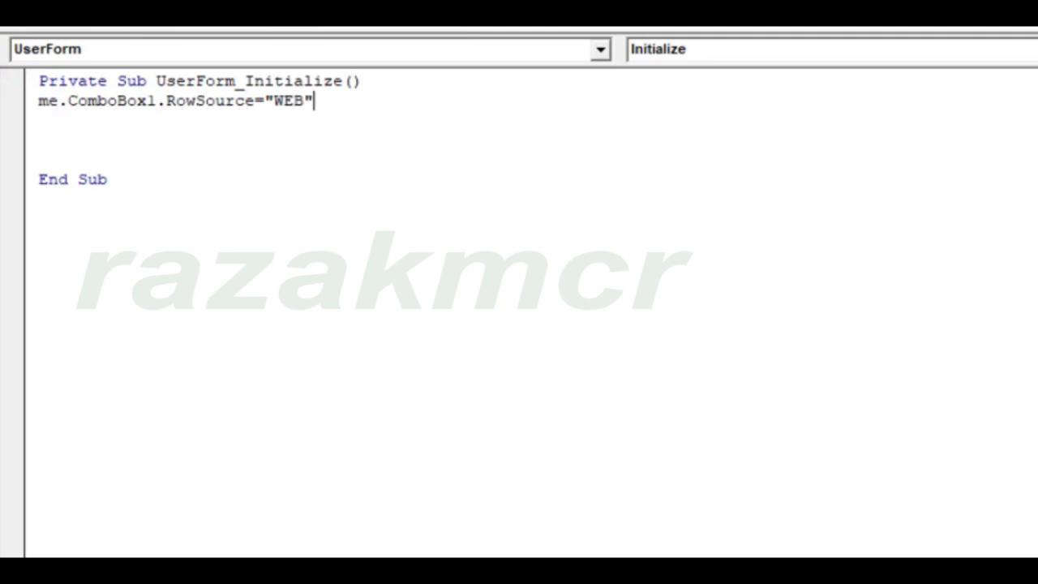
{"action": "left_click", "coordinate": [297, 257]}
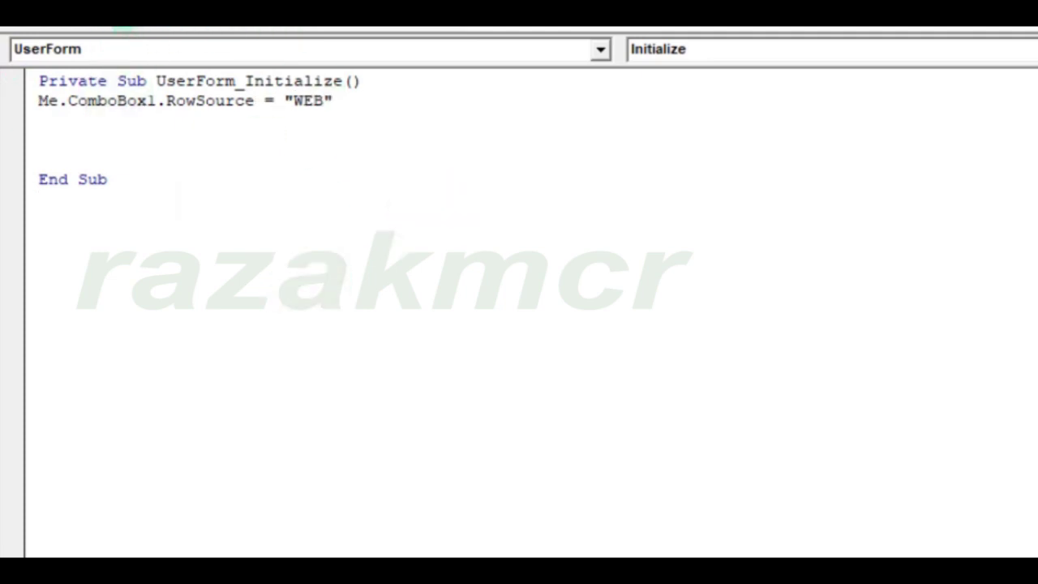
{"action": "left_click", "coordinate": [793, 302]}
Step: Drop down the combo box to view the six sites with URLs, then close the form
{"action": "left_click", "coordinate": [801, 308]}
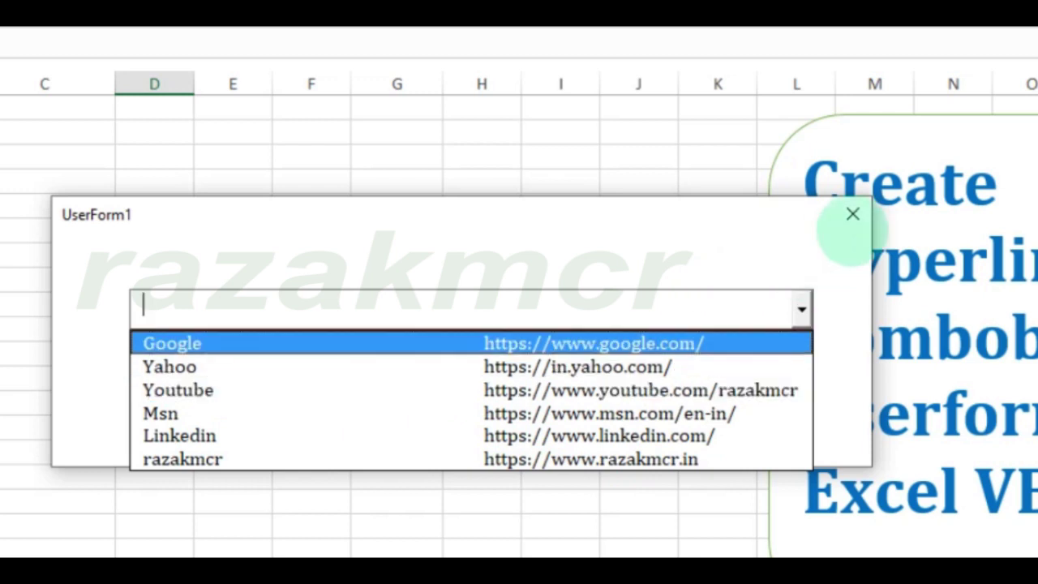
{"action": "left_click", "coordinate": [852, 213]}
{"action": "left_click", "coordinate": [852, 217]}
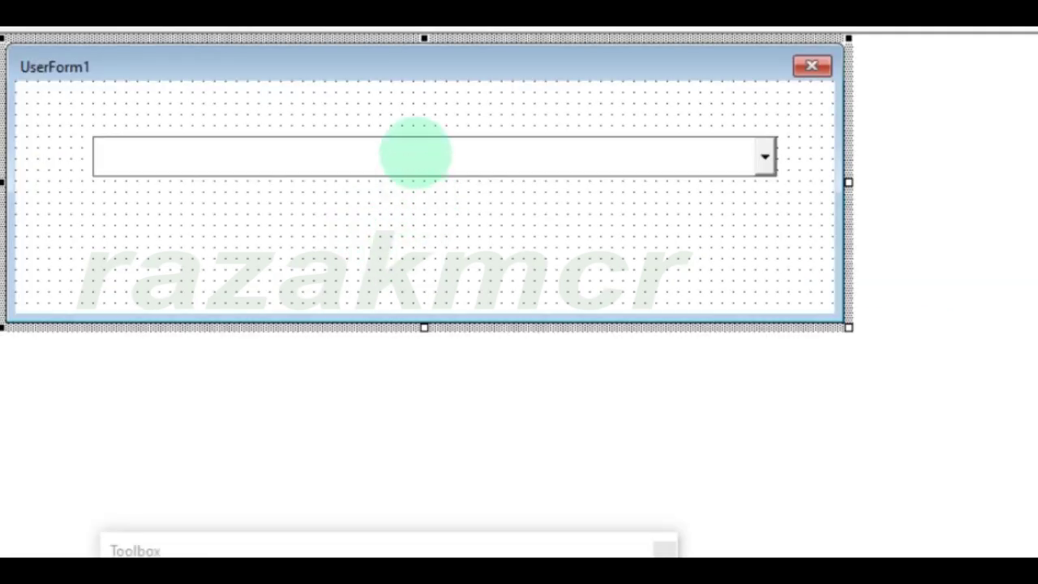
Step: In ComboBox1_Change, store Me.ComboBox1.ListIndex in variable A
{"action": "double_click", "coordinate": [415, 150]}
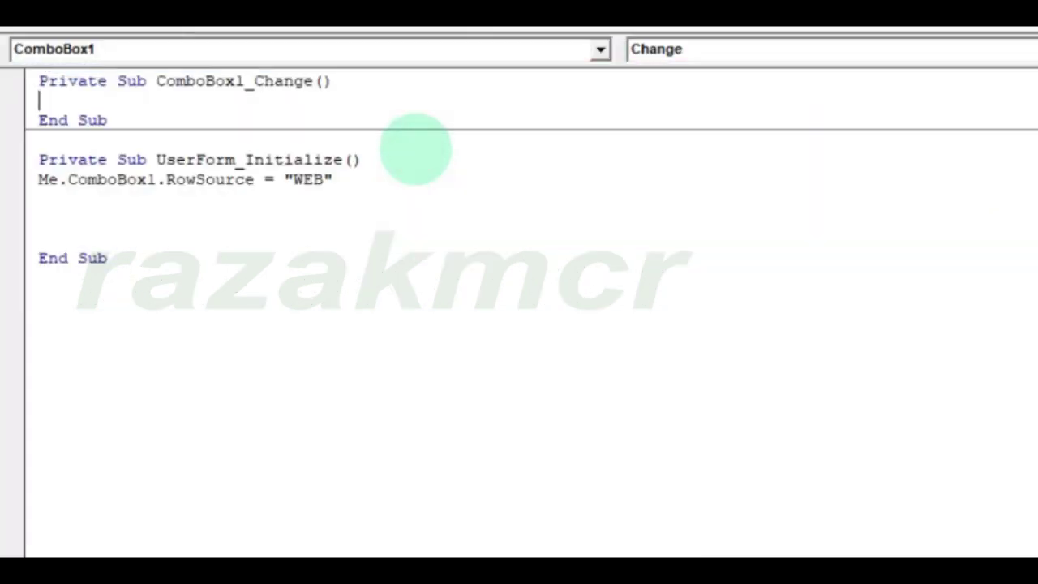
{"action": "key", "text": "Return"}
{"action": "key", "text": "Return"}
{"action": "key", "text": "Return"}
{"action": "key", "text": "Return"}
{"action": "key", "text": "Return"}
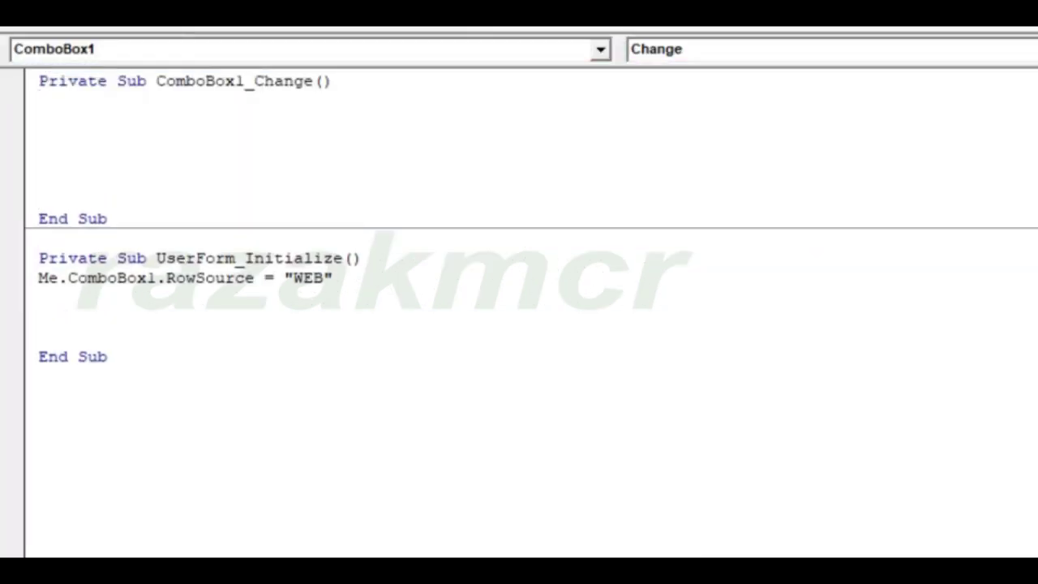
{"action": "type", "text": "A=me."}
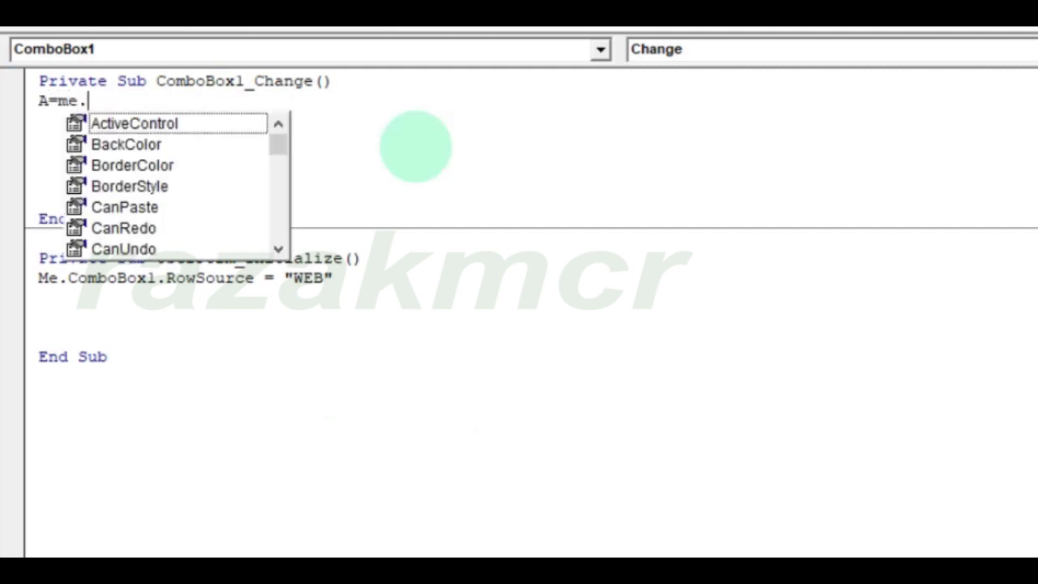
{"action": "type", "text": "co"}
{"action": "key", "text": "Tab"}
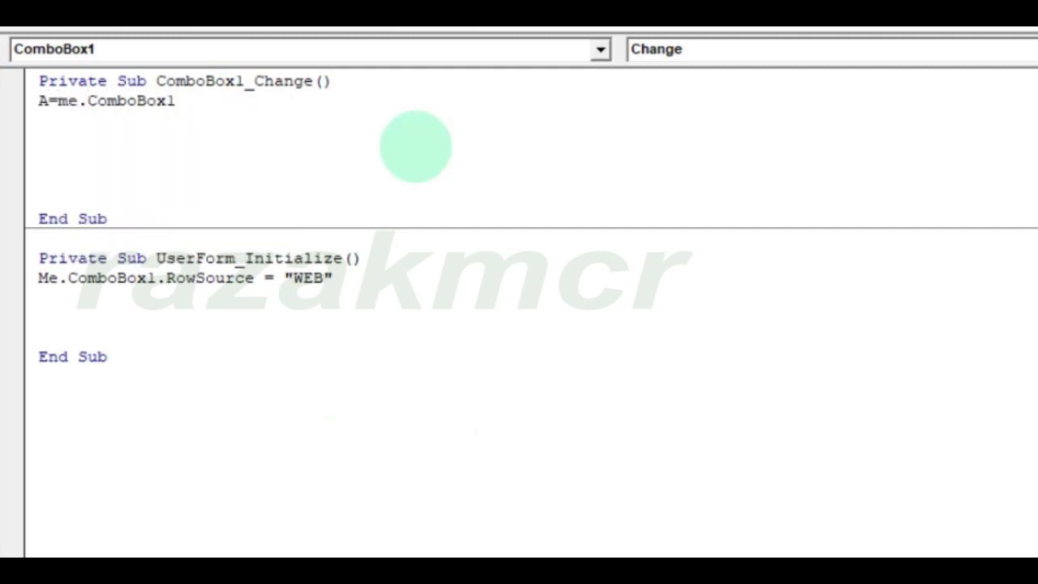
{"action": "type", "text": ".list"}
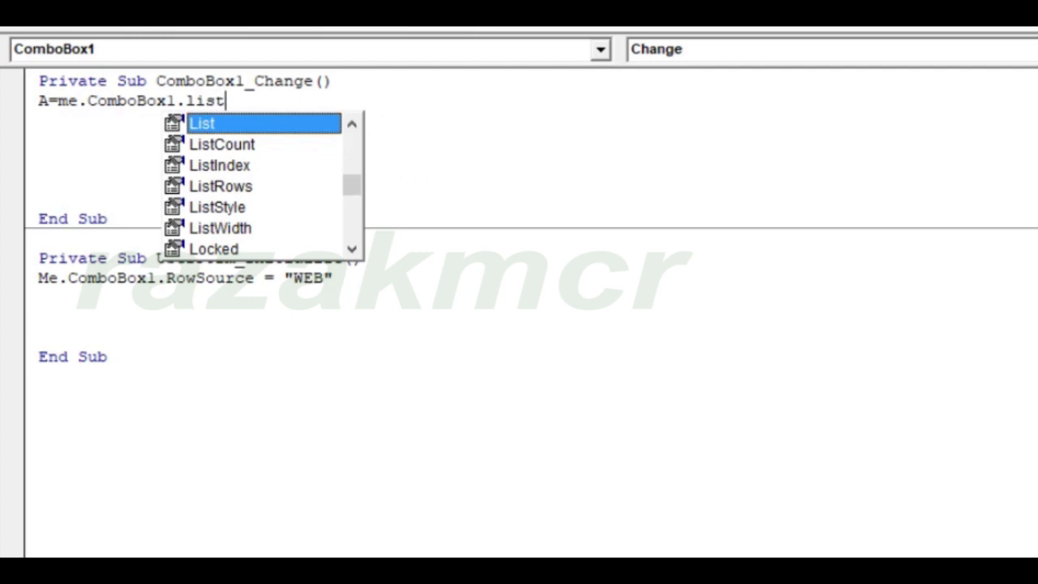
{"action": "key", "text": "Down"}
{"action": "key", "text": "Down"}
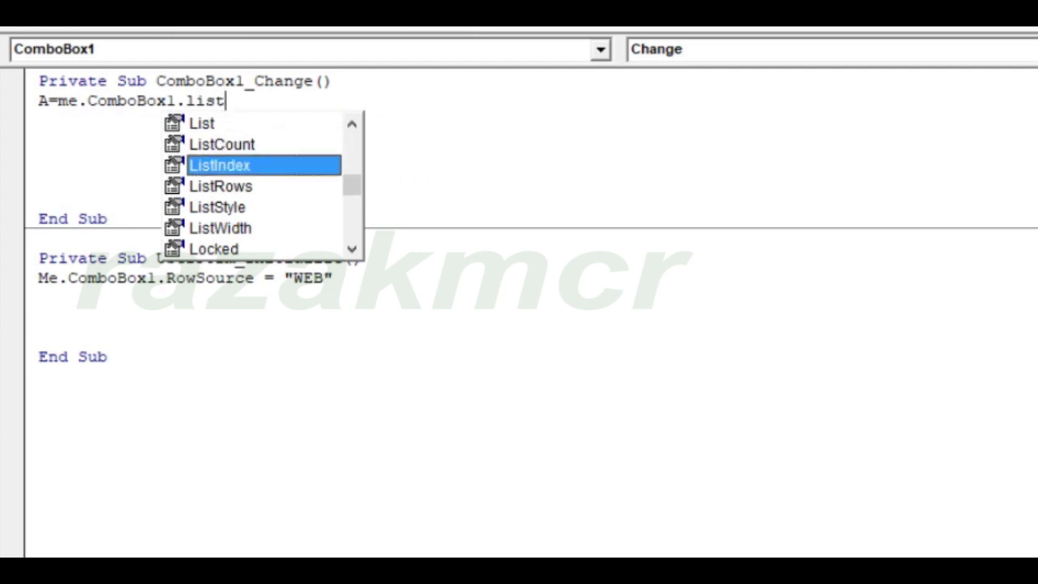
{"action": "key", "text": "Tab"}
{"action": "key", "text": "Return"}
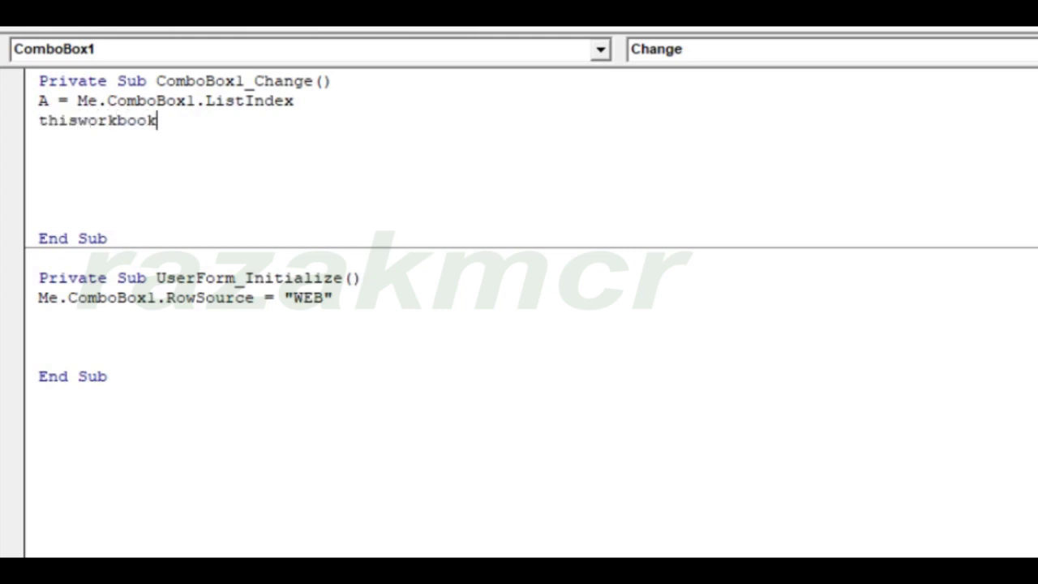
Step: Add the line ThisWorkbook.FollowHyperlink (Me.ComboBox1.List(A,1) to the handler
{"action": "type", "text": "."}
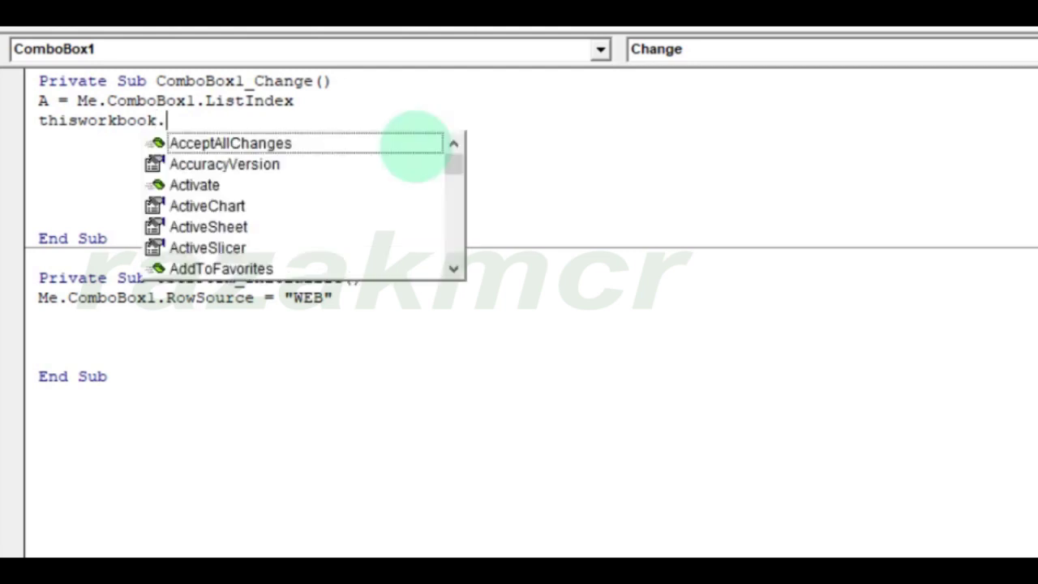
{"action": "type", "text": "fool"}
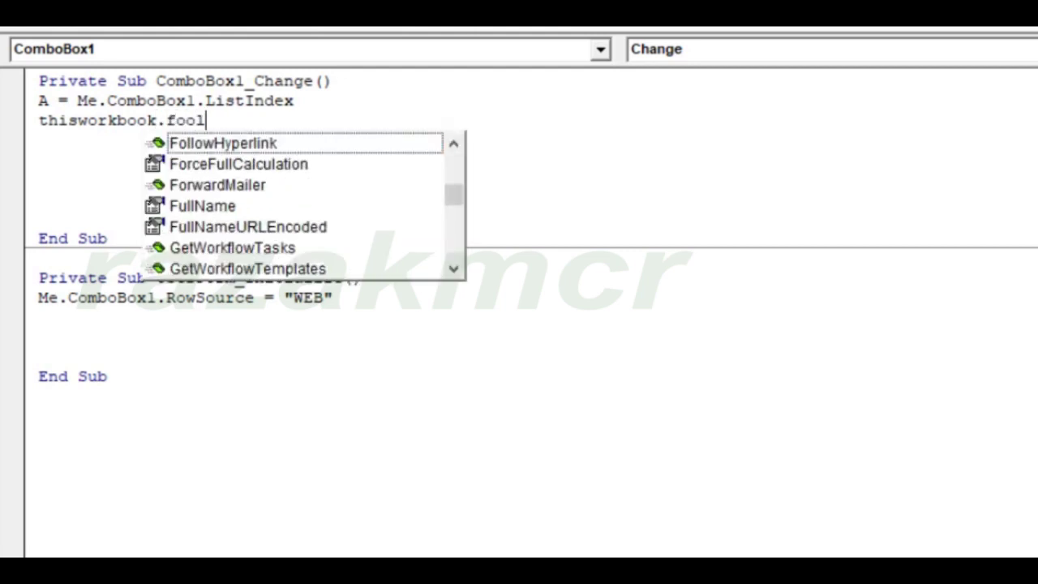
{"action": "left_click", "coordinate": [415, 146]}
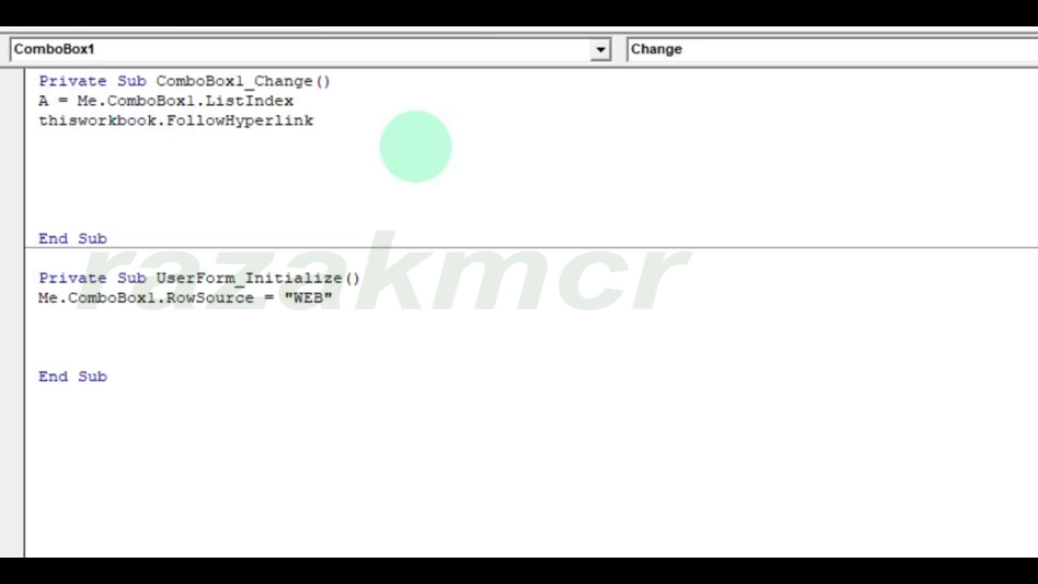
{"action": "type", "text": "("}
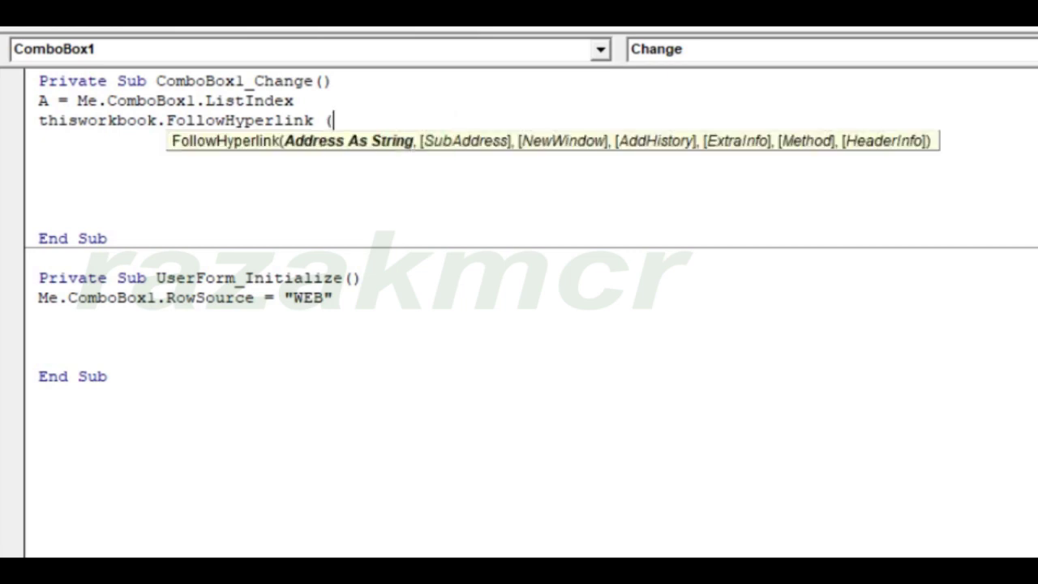
{"action": "type", "text": "me."}
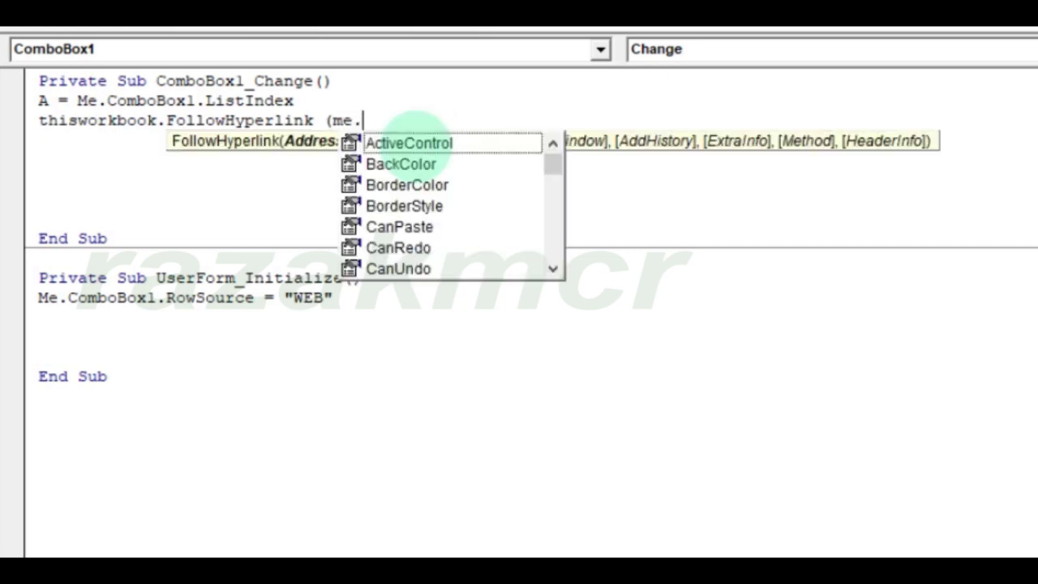
{"action": "type", "text": "com"}
{"action": "double_click", "coordinate": [414, 144]}
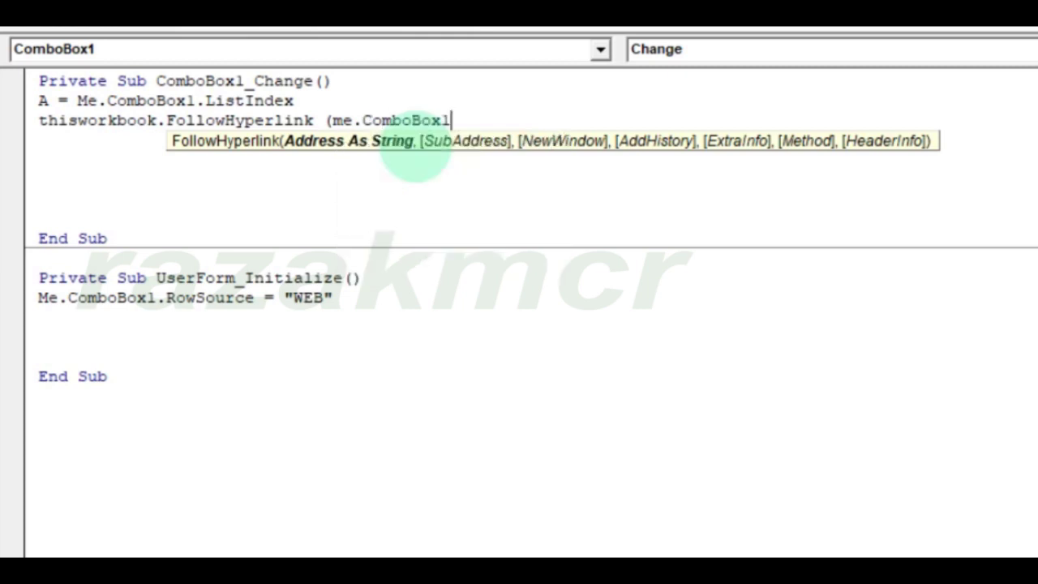
{"action": "type", "text": ".lis"}
{"action": "key", "text": "Tab"}
{"action": "type", "text": "("}
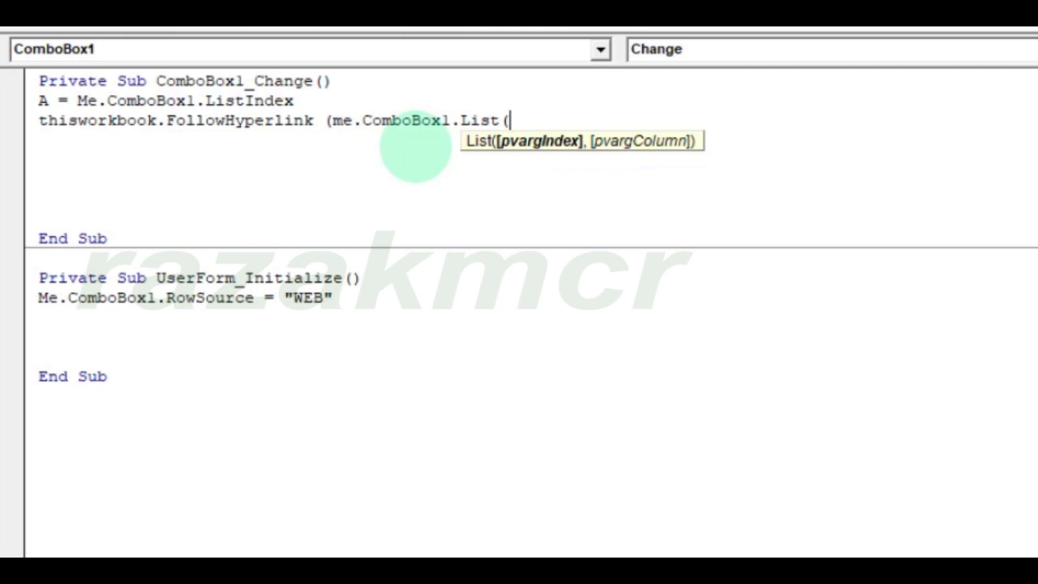
{"action": "type", "text": "A"}
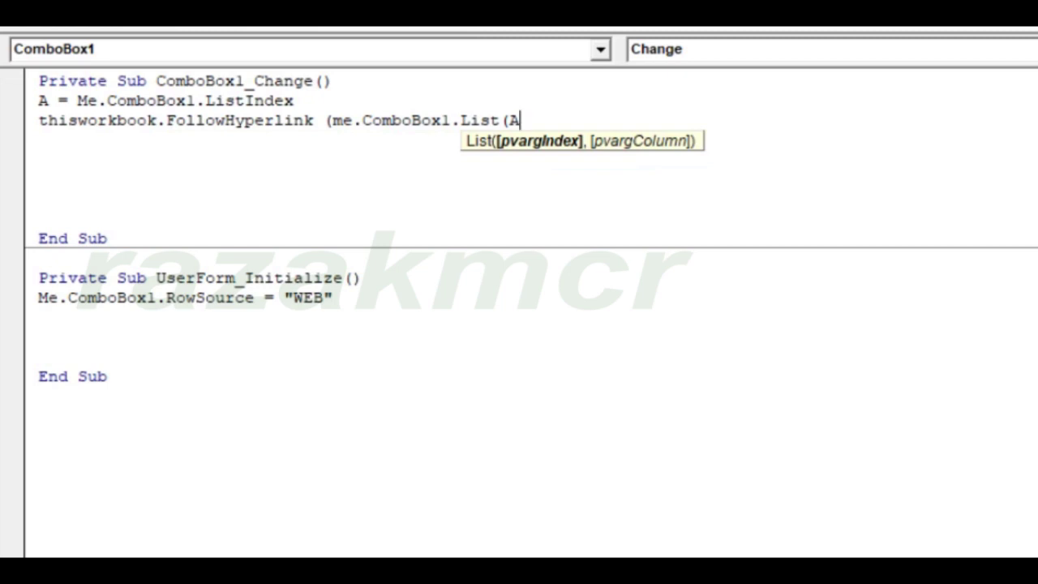
{"action": "type", "text": ",1"}
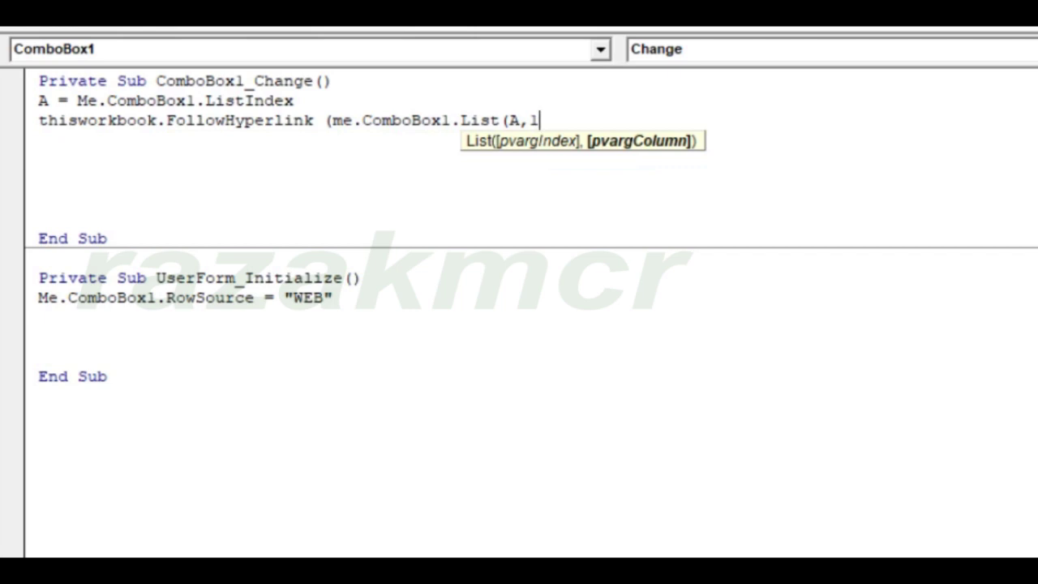
{"action": "type", "text": ")"}
Step: Dismiss the compile error and add the missing closing bracket to the FollowHyperlink line
{"action": "key", "text": "Return"}
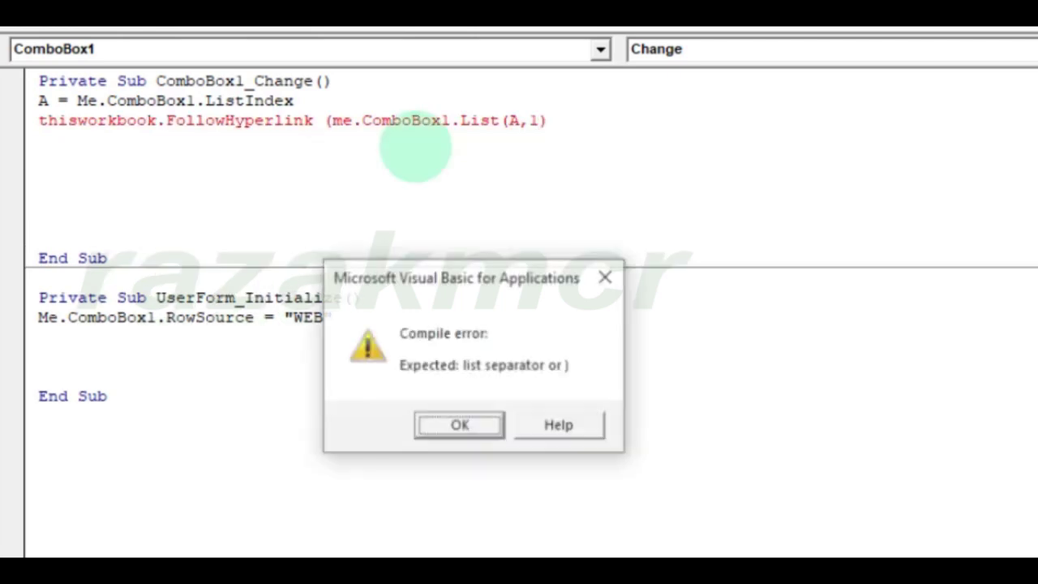
{"action": "key", "text": "Return"}
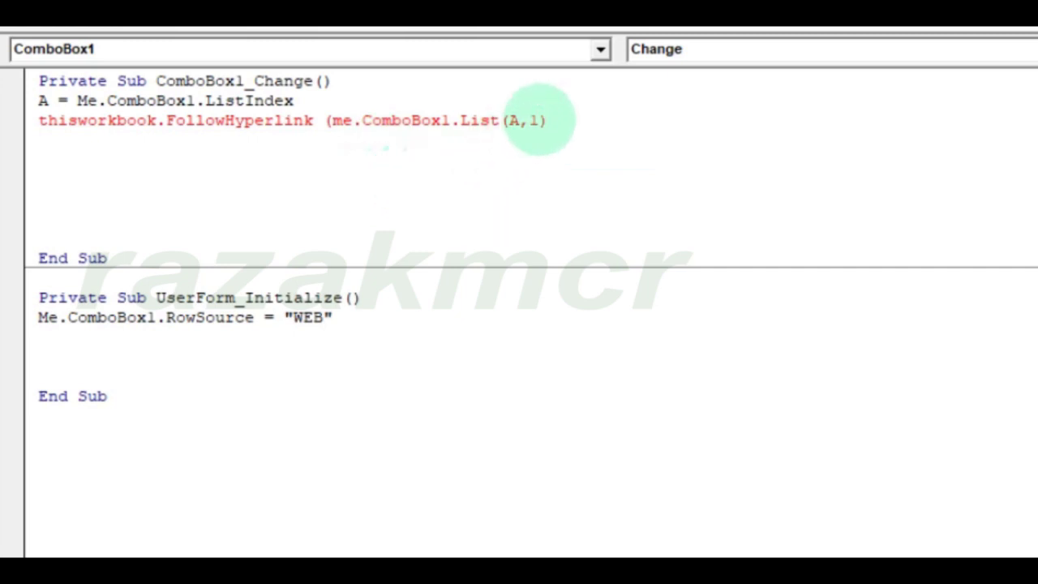
{"action": "left_click", "coordinate": [538, 120]}
{"action": "type", "text": ")"}
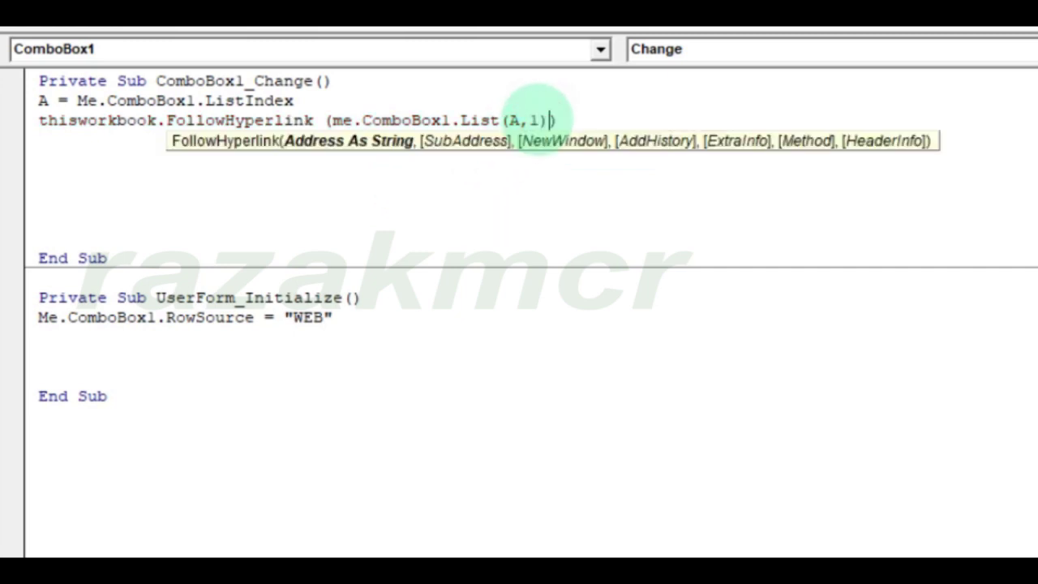
{"action": "left_click", "coordinate": [60, 228]}
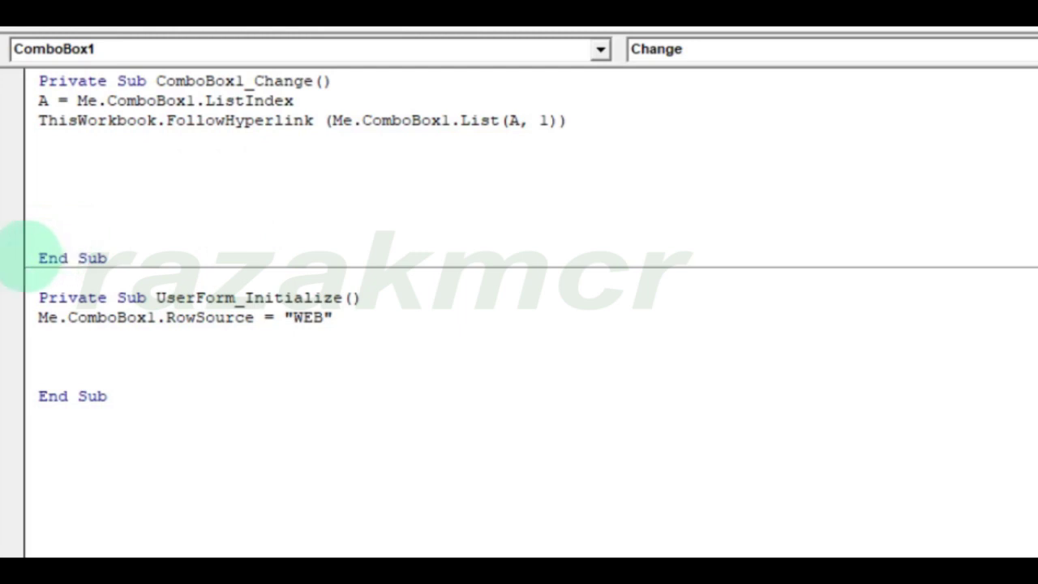
Step: Remove the extra blank lines above End Sub in the change handler
{"action": "left_click", "coordinate": [37, 257]}
{"action": "key", "text": "BackSpace"}
{"action": "key", "text": "BackSpace"}
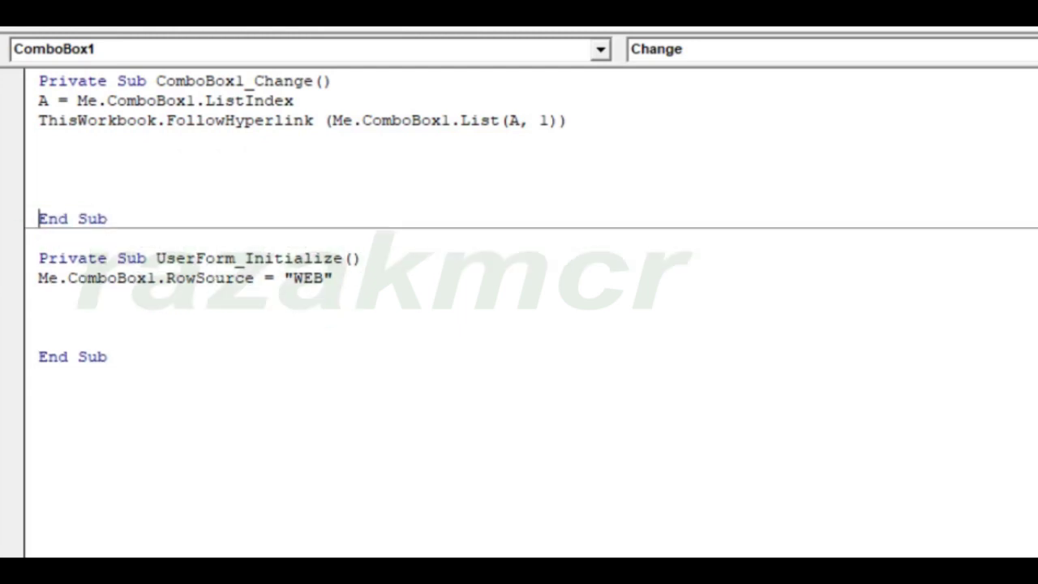
{"action": "key", "text": "BackSpace"}
{"action": "key", "text": "BackSpace"}
{"action": "key", "text": "BackSpace"}
{"action": "left_click", "coordinate": [664, 134]}
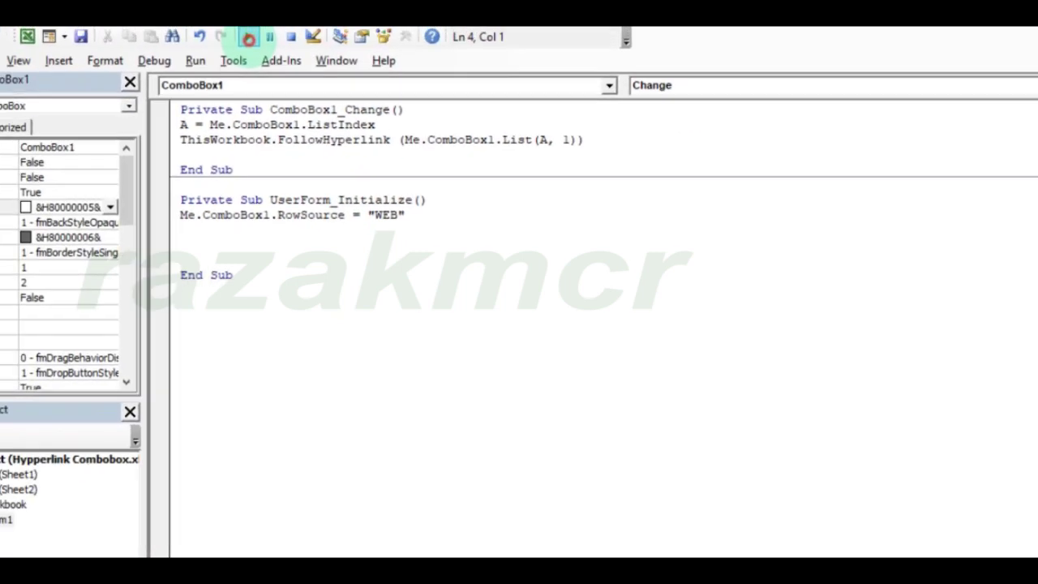
Step: Run the userform and pick Google from the list to open it in the browser
{"action": "left_click", "coordinate": [244, 37]}
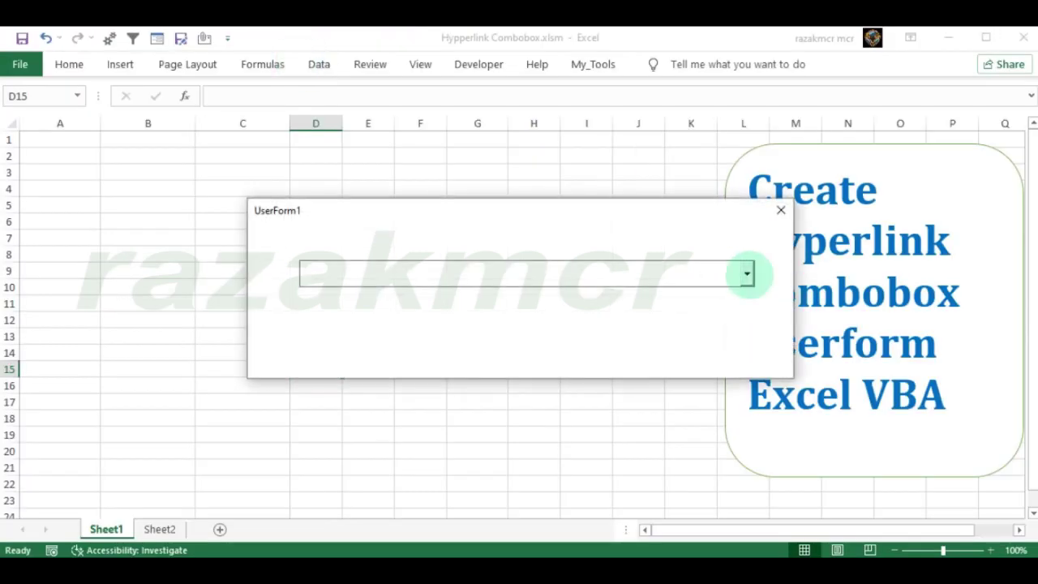
{"action": "left_click", "coordinate": [746, 273]}
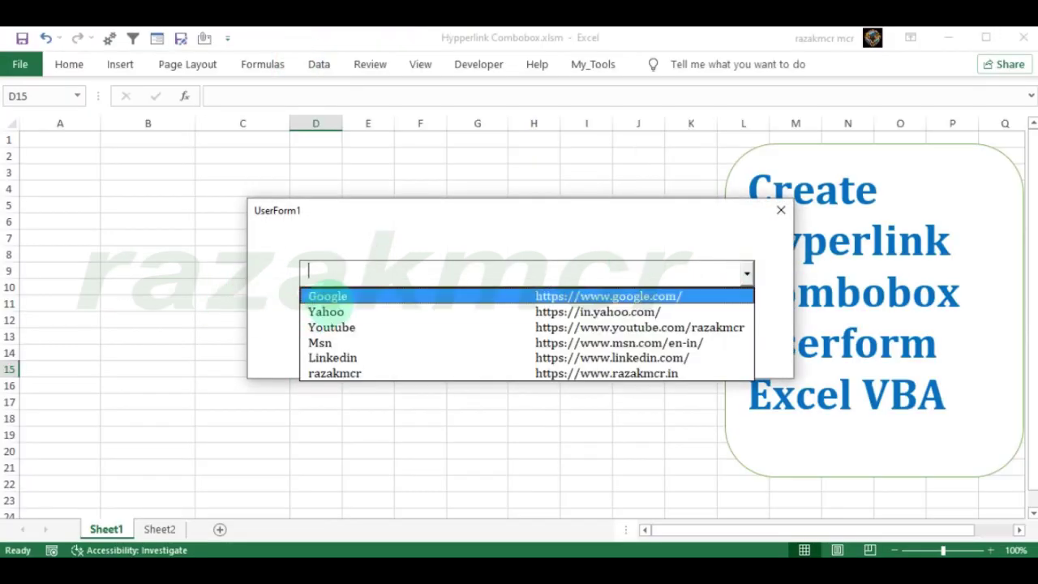
{"action": "left_click", "coordinate": [328, 296]}
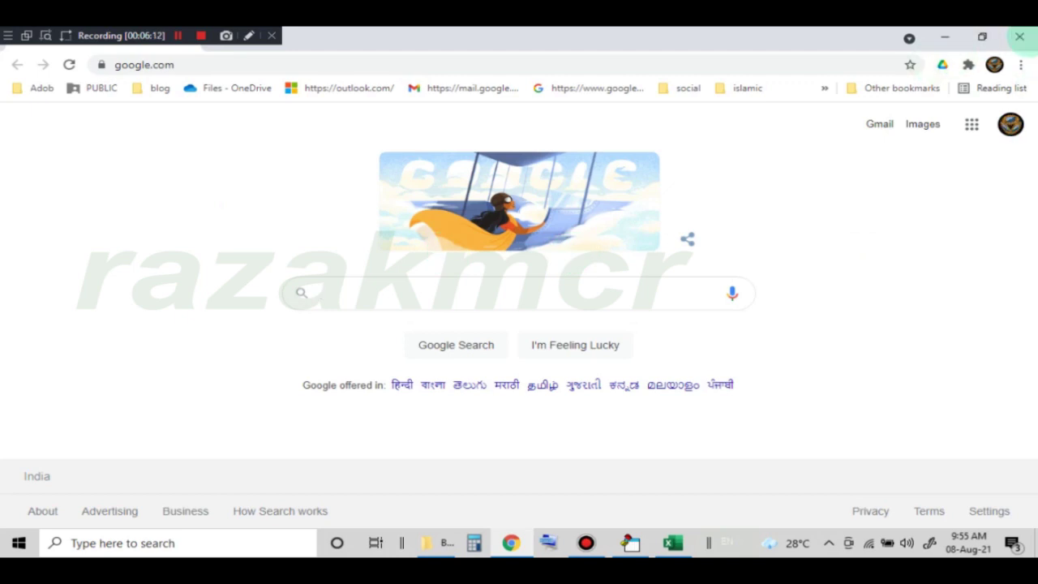
Step: Close the Google page and pick Youtube to open its channel page
{"action": "left_click", "coordinate": [1019, 37]}
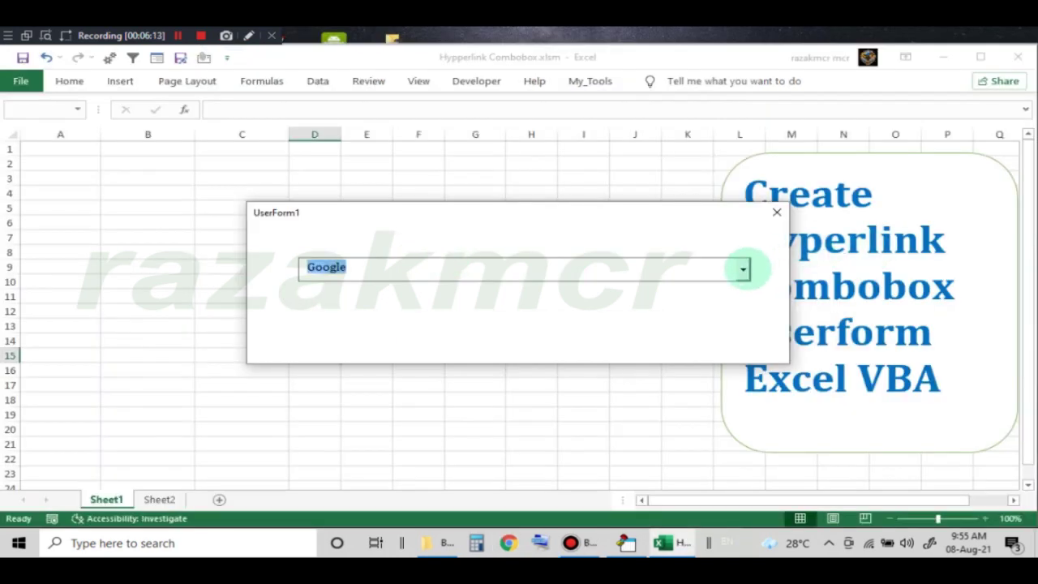
{"action": "left_click", "coordinate": [743, 267]}
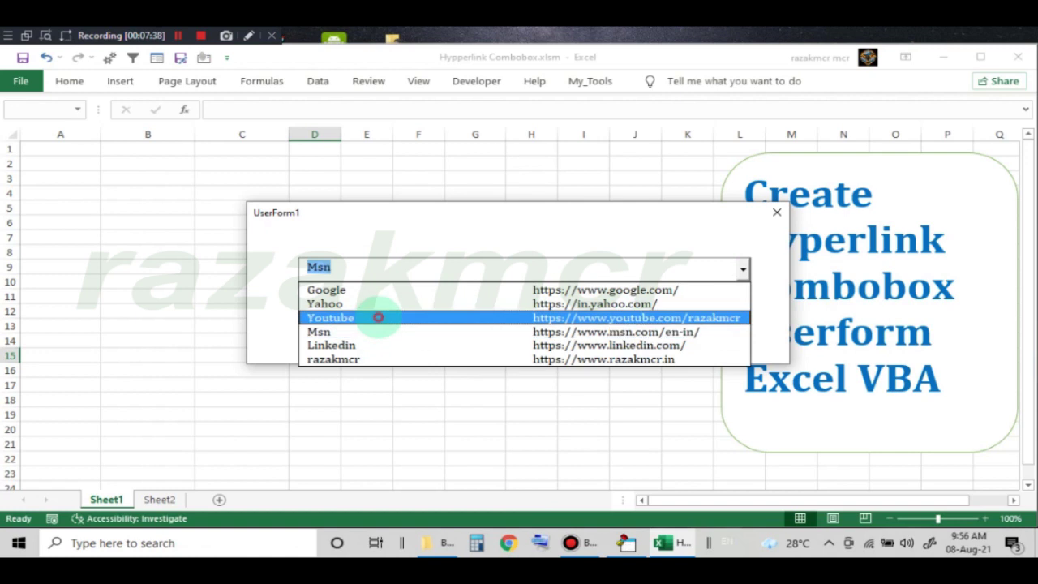
{"action": "left_click", "coordinate": [377, 318]}
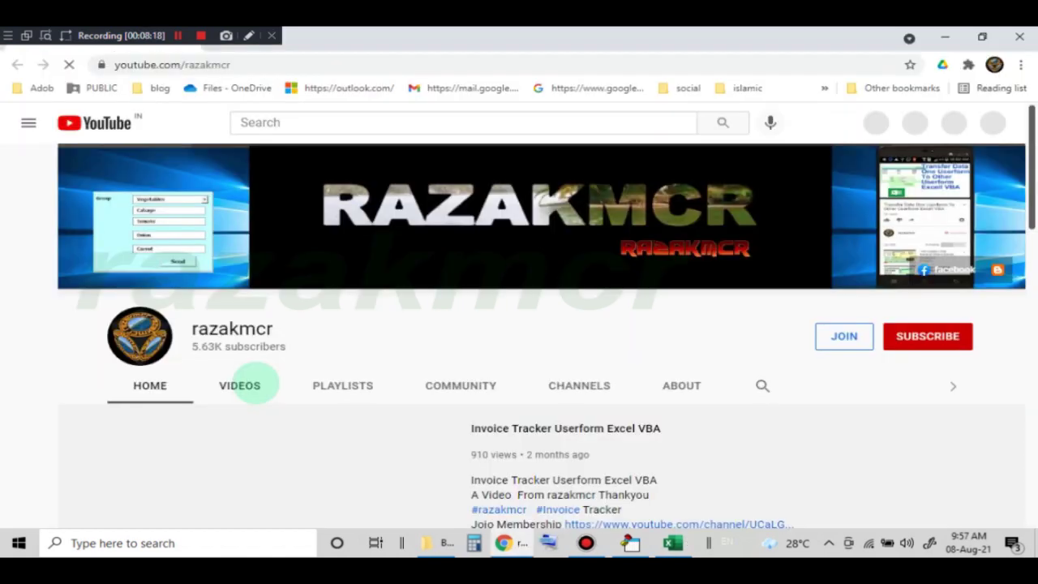
Step: Show the YouTube channel's videos, then pick Msn from the userform list to open MSN India
{"action": "left_click", "coordinate": [247, 384]}
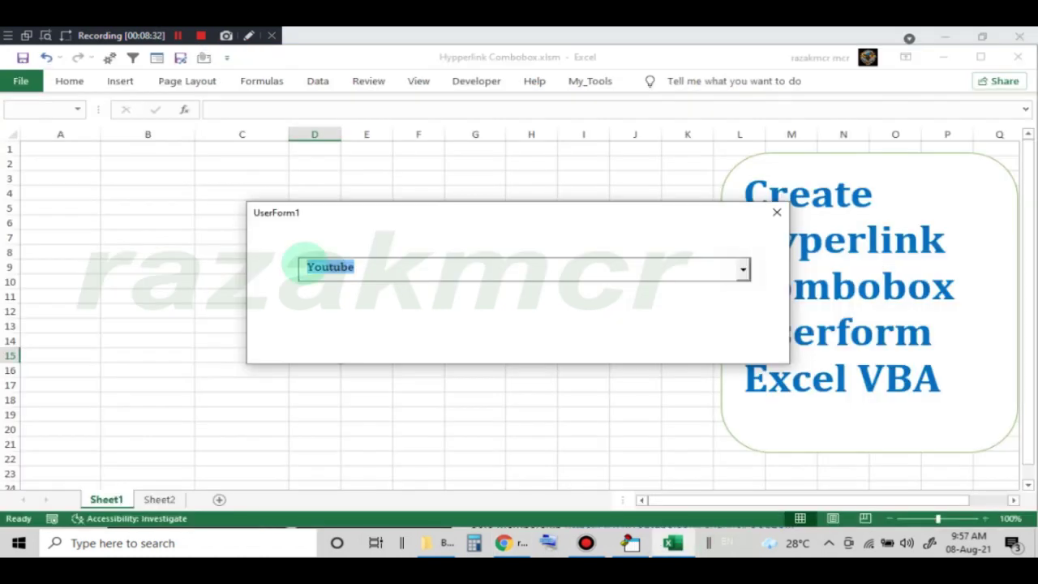
{"action": "left_click", "coordinate": [349, 272]}
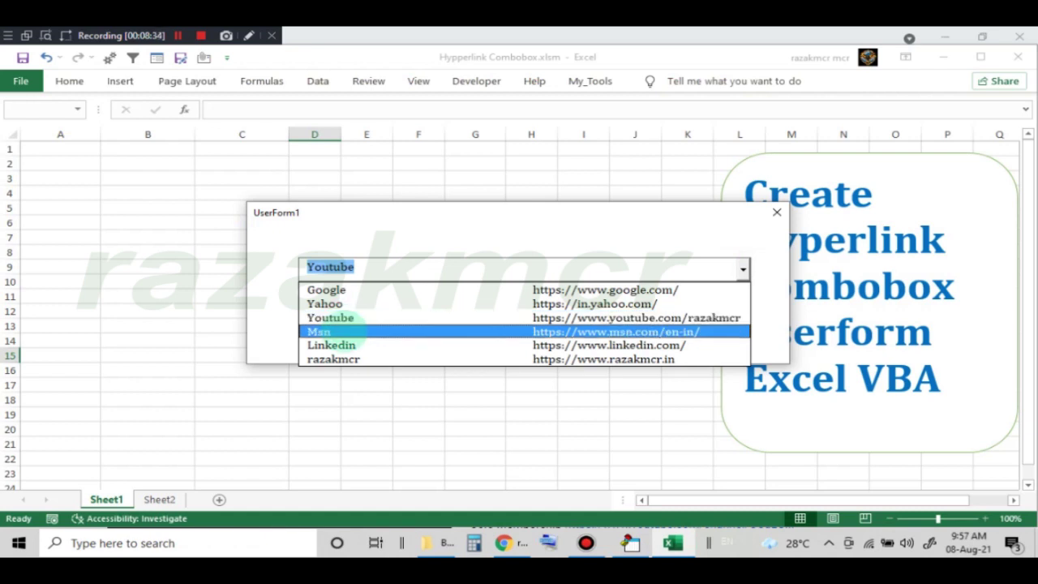
{"action": "left_click", "coordinate": [332, 331]}
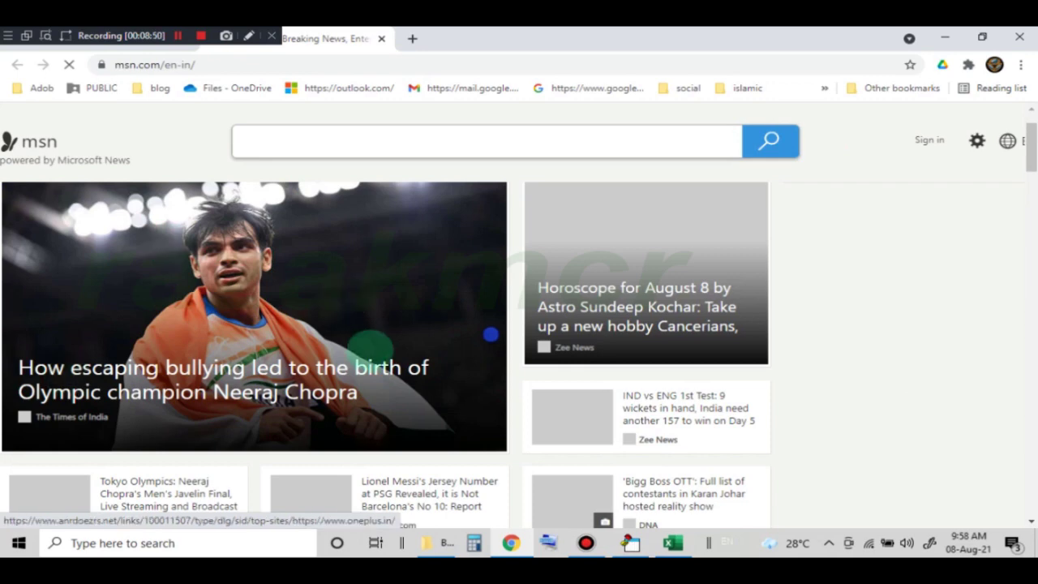
Step: Scroll down the MSN news page, then return to Excel and drop down the website list
{"action": "scroll", "coordinate": [39, 387], "scroll_direction": "down", "scroll_amount": 2}
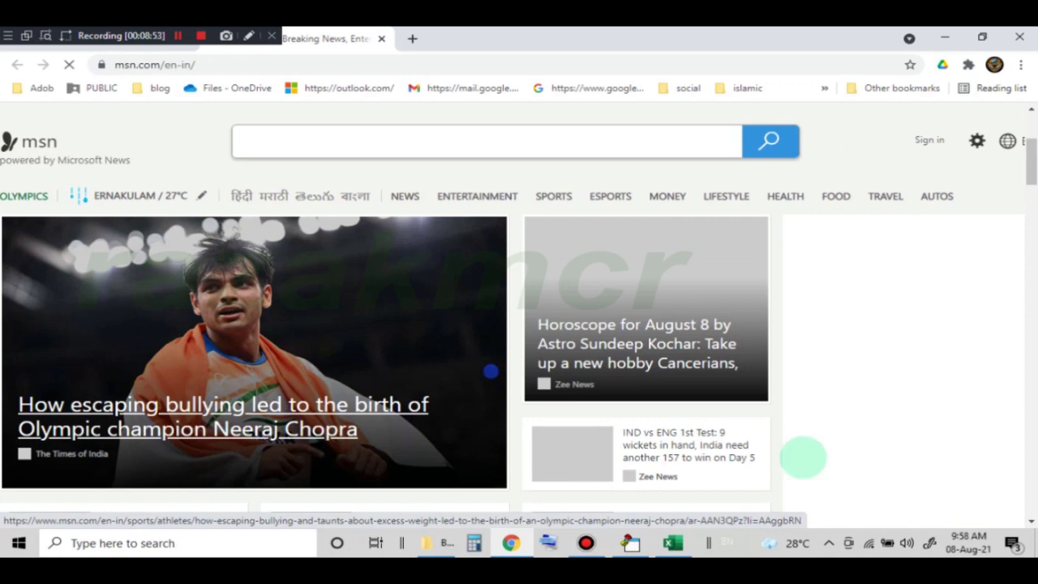
{"action": "left_click", "coordinate": [672, 542]}
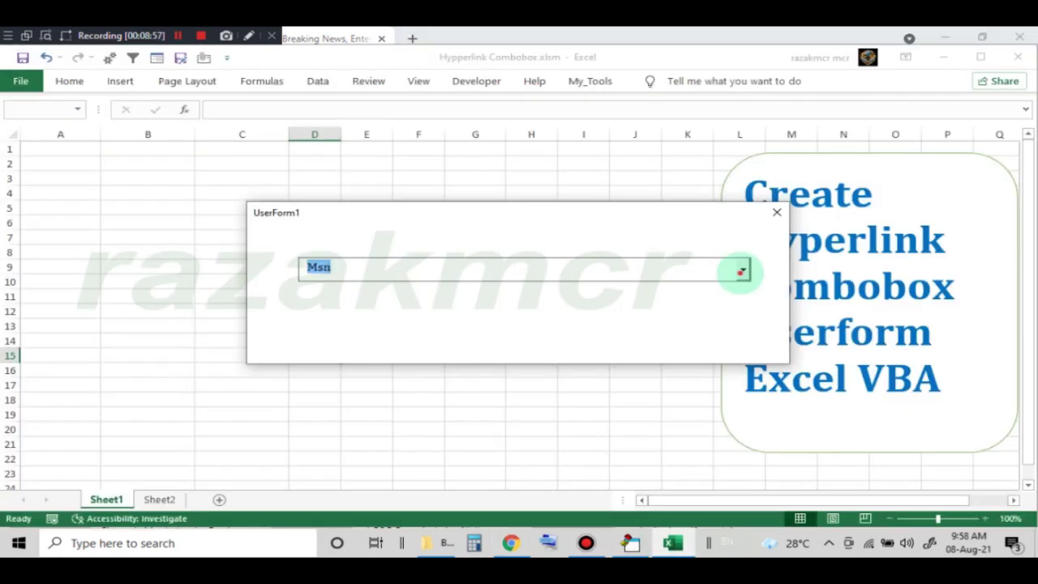
{"action": "left_click", "coordinate": [740, 271]}
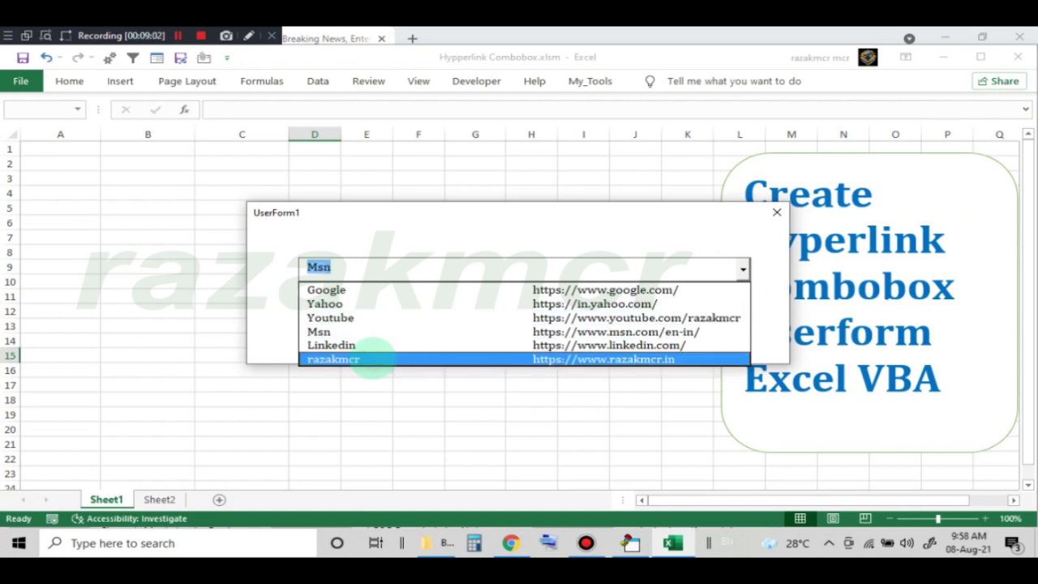
Step: Pick razakmcr from the website list and scroll through the blog that opens
{"action": "left_click", "coordinate": [373, 357]}
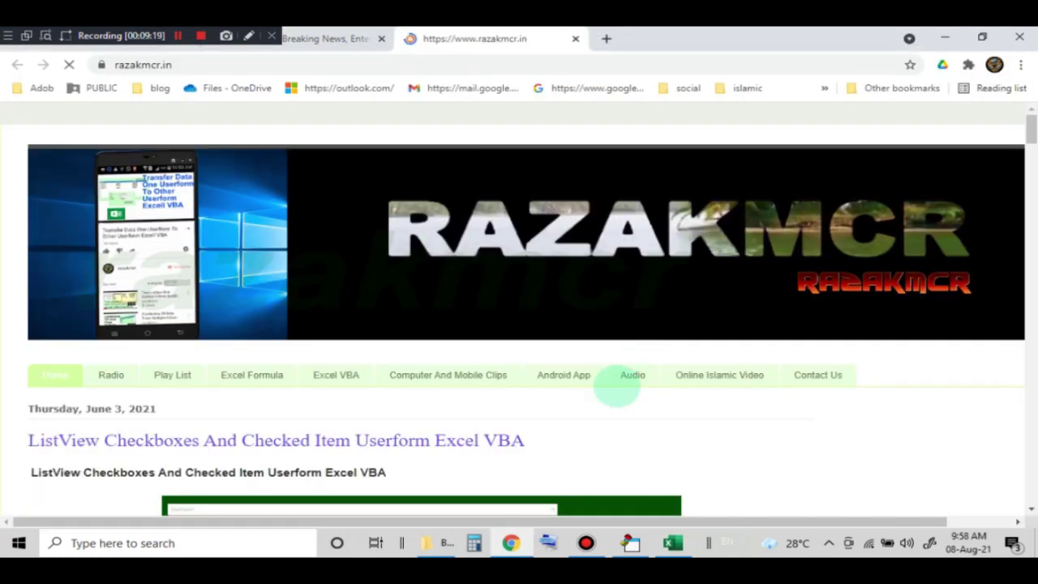
{"action": "scroll", "coordinate": [649, 389], "scroll_direction": "down", "scroll_amount": 3}
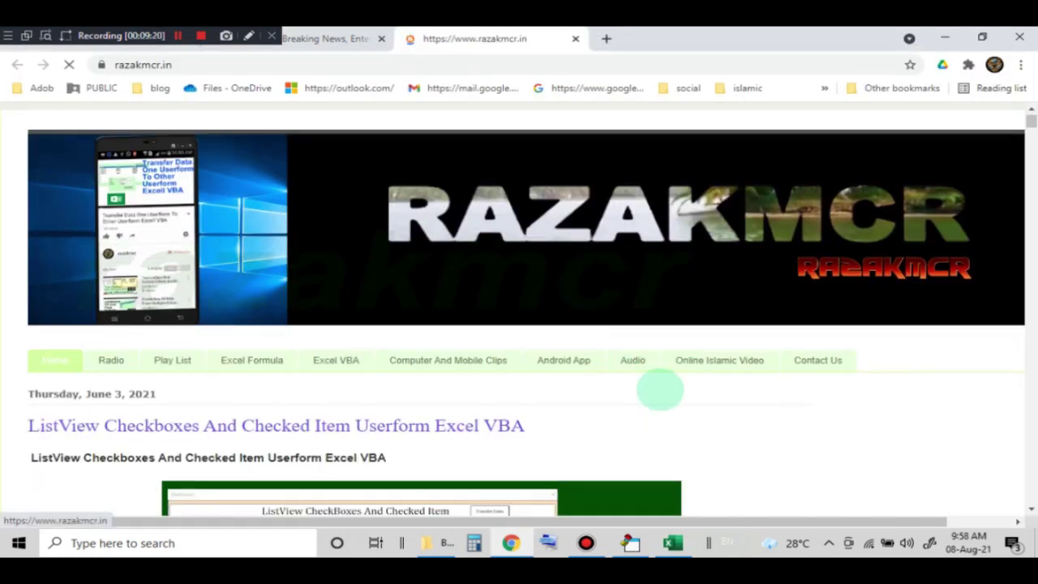
{"action": "scroll", "coordinate": [666, 394], "scroll_direction": "down", "scroll_amount": 2}
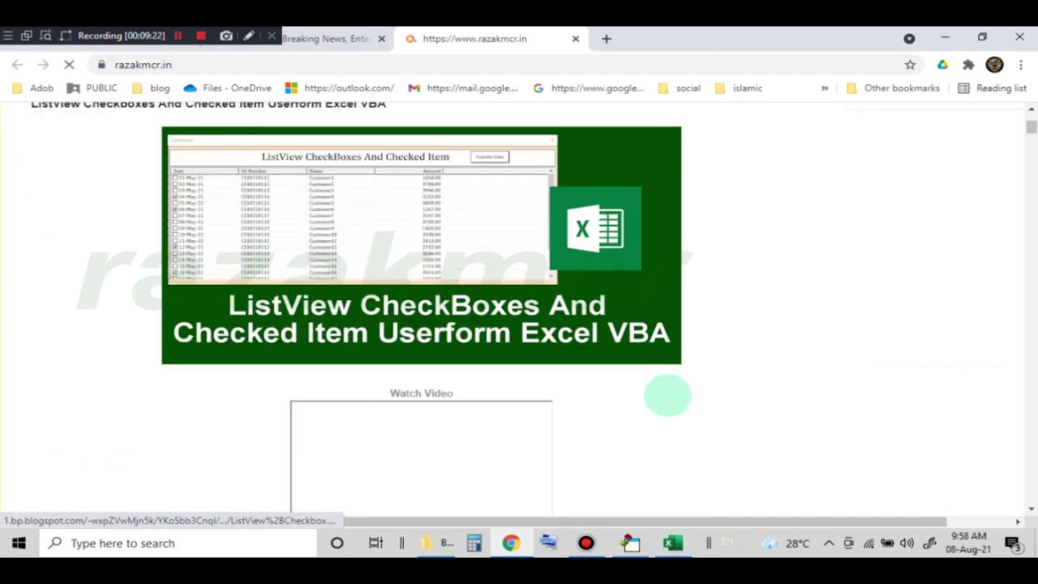
{"action": "scroll", "coordinate": [667, 395], "scroll_direction": "down", "scroll_amount": 1}
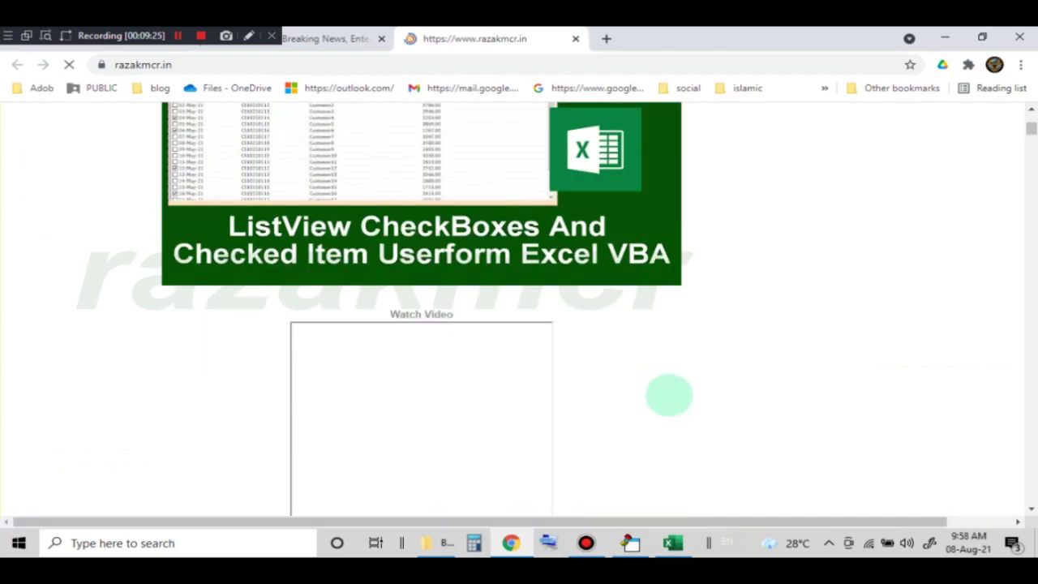
{"action": "scroll", "coordinate": [668, 395], "scroll_direction": "down", "scroll_amount": 5}
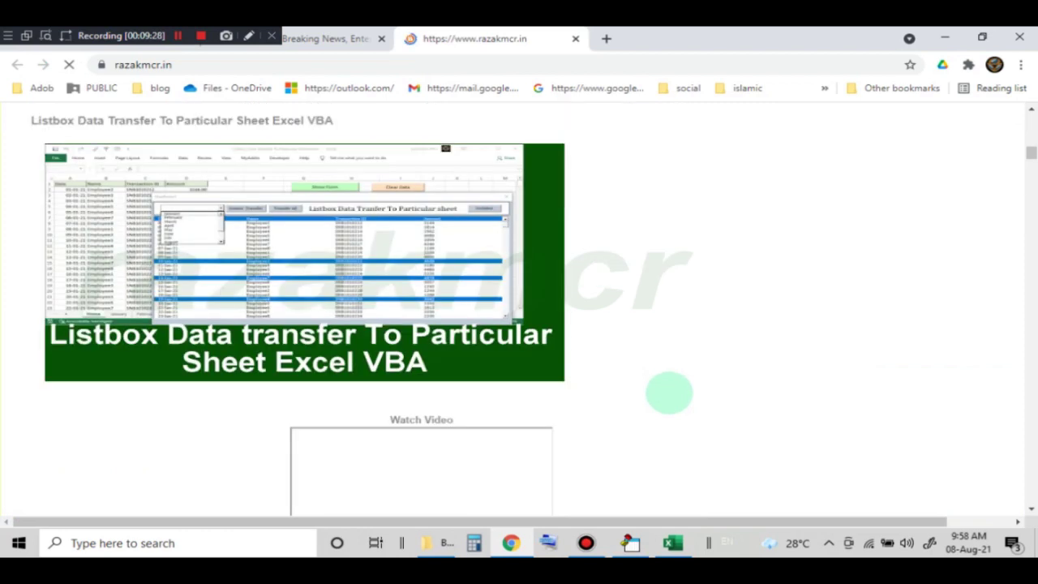
{"action": "scroll", "coordinate": [669, 394], "scroll_direction": "down", "scroll_amount": 4}
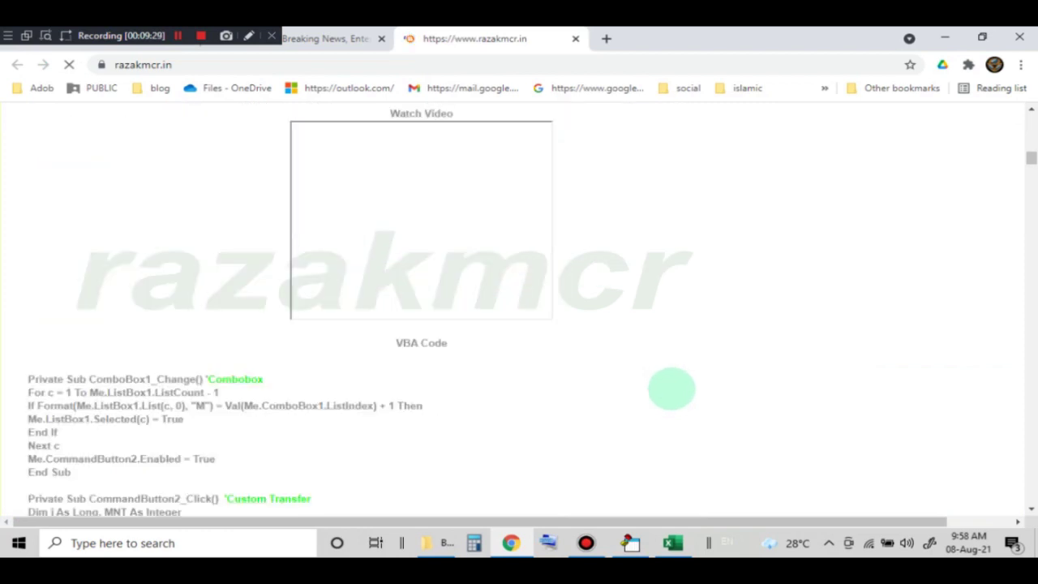
{"action": "scroll", "coordinate": [672, 387], "scroll_direction": "up", "scroll_amount": 4}
{"action": "scroll", "coordinate": [679, 352], "scroll_direction": "up", "scroll_amount": 3}
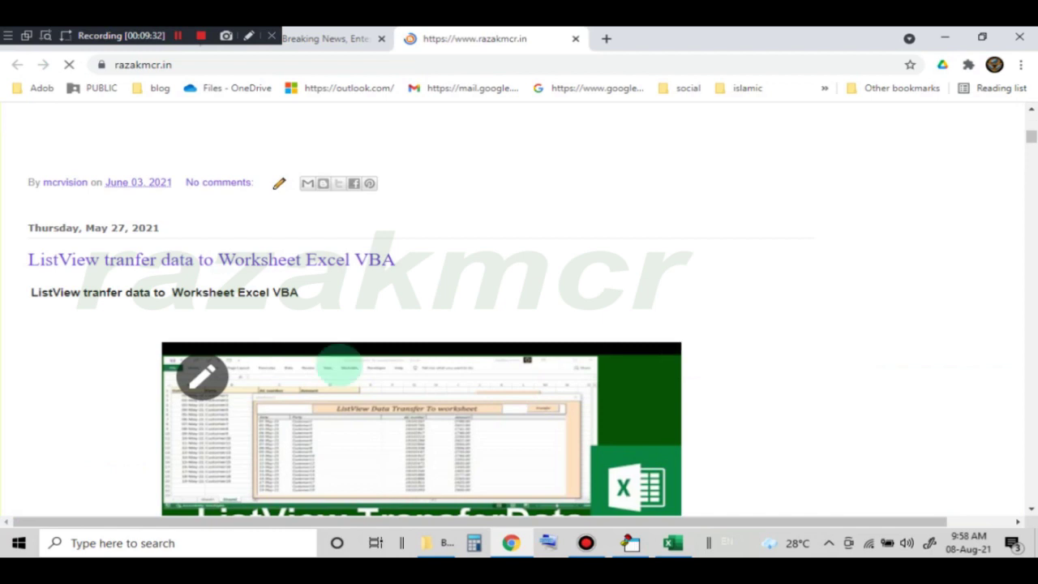
{"action": "scroll", "coordinate": [339, 357], "scroll_direction": "up", "scroll_amount": 10}
{"action": "scroll", "coordinate": [315, 373], "scroll_direction": "up", "scroll_amount": 2}
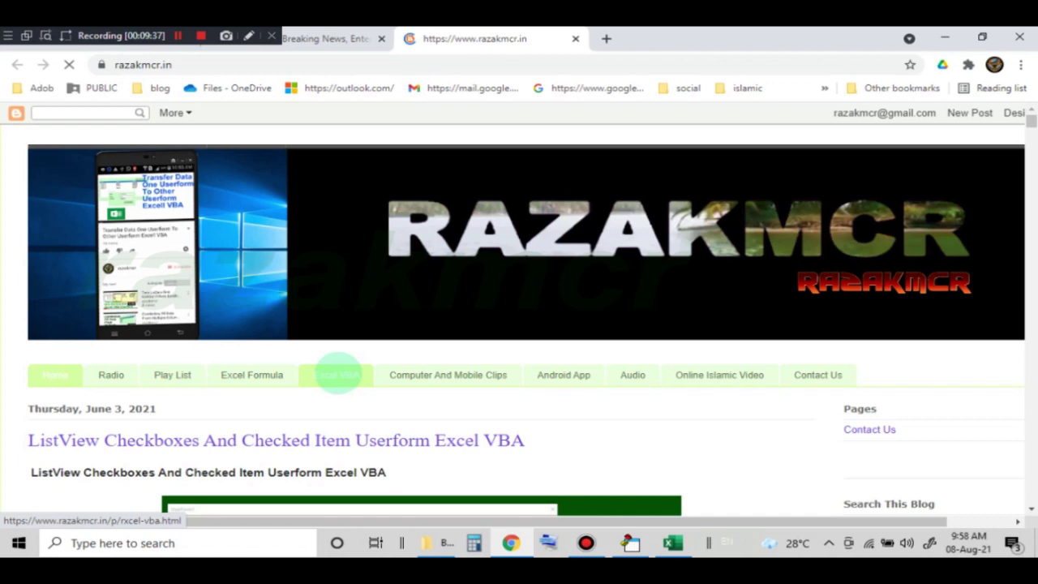
Step: Open the blog's Excel VBA page and browse its Textbox, Combobox and Listbox tutorial links
{"action": "left_click", "coordinate": [338, 375]}
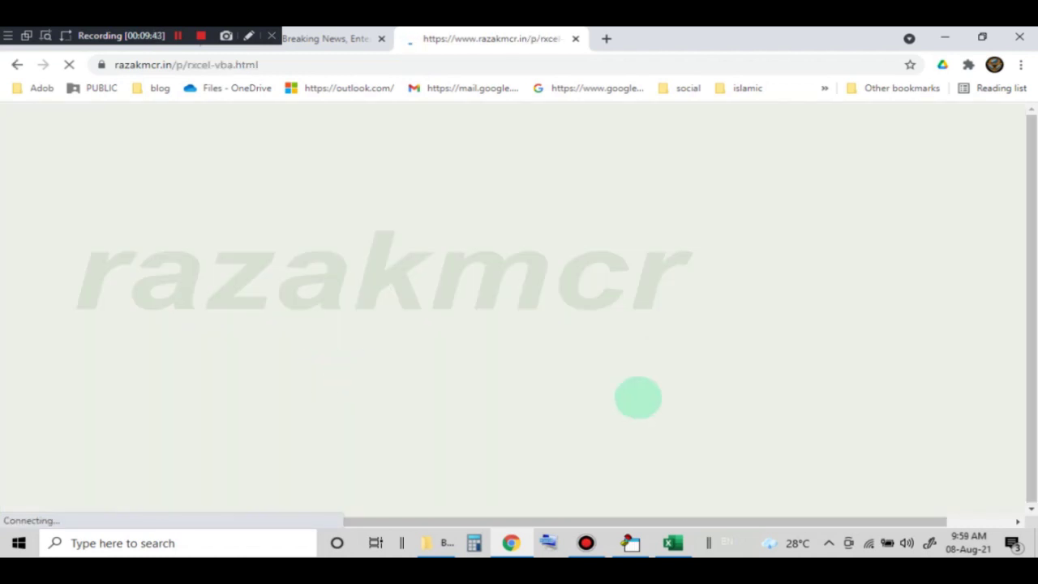
{"action": "scroll", "coordinate": [638, 411], "scroll_direction": "down", "scroll_amount": 2}
{"action": "scroll", "coordinate": [638, 411], "scroll_direction": "down", "scroll_amount": 2}
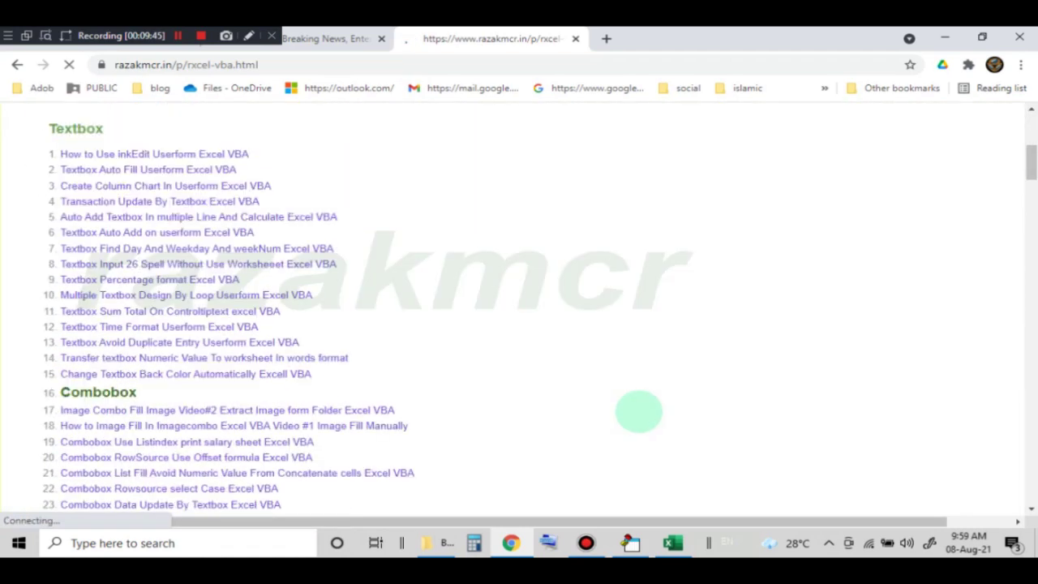
{"action": "scroll", "coordinate": [638, 411], "scroll_direction": "down", "scroll_amount": 2}
{"action": "scroll", "coordinate": [641, 412], "scroll_direction": "down", "scroll_amount": 3}
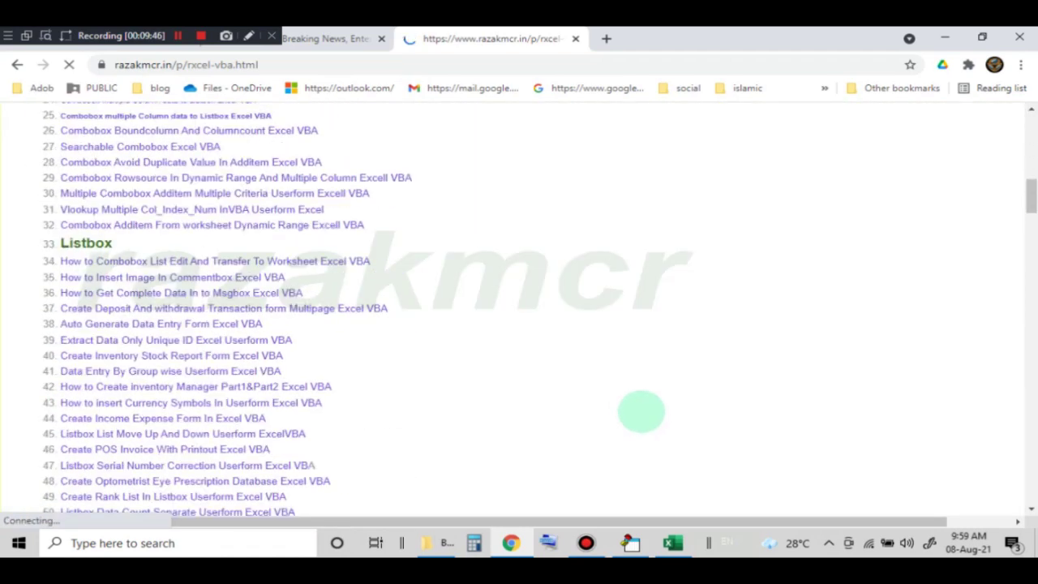
{"action": "scroll", "coordinate": [640, 411], "scroll_direction": "down", "scroll_amount": 6}
{"action": "scroll", "coordinate": [641, 410], "scroll_direction": "down", "scroll_amount": 4}
{"action": "scroll", "coordinate": [651, 424], "scroll_direction": "down", "scroll_amount": 5}
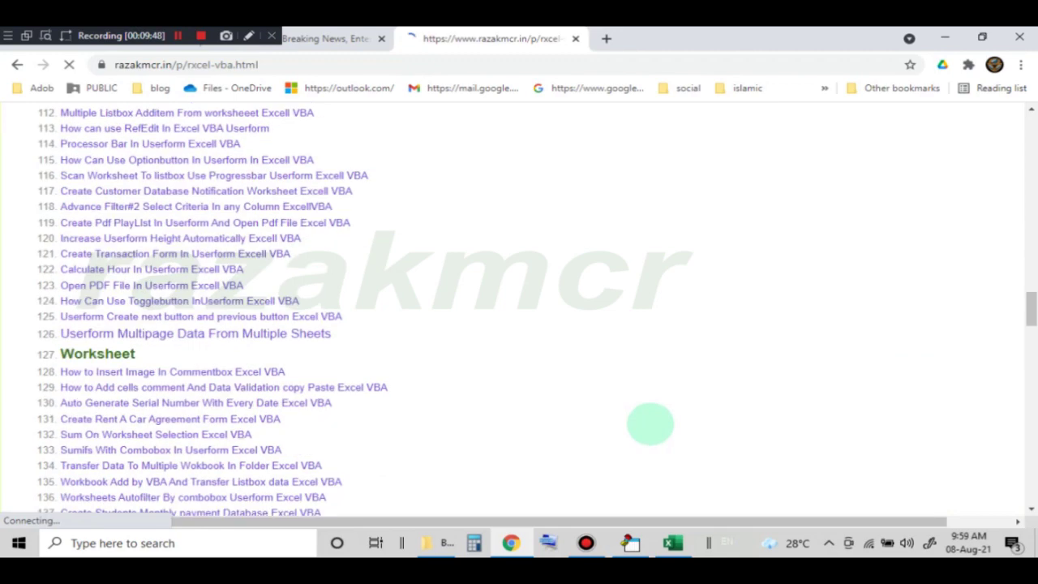
{"action": "scroll", "coordinate": [648, 417], "scroll_direction": "down", "scroll_amount": 7}
{"action": "scroll", "coordinate": [645, 412], "scroll_direction": "up", "scroll_amount": 5}
{"action": "scroll", "coordinate": [643, 410], "scroll_direction": "up", "scroll_amount": 2}
{"action": "scroll", "coordinate": [640, 409], "scroll_direction": "up", "scroll_amount": 10}
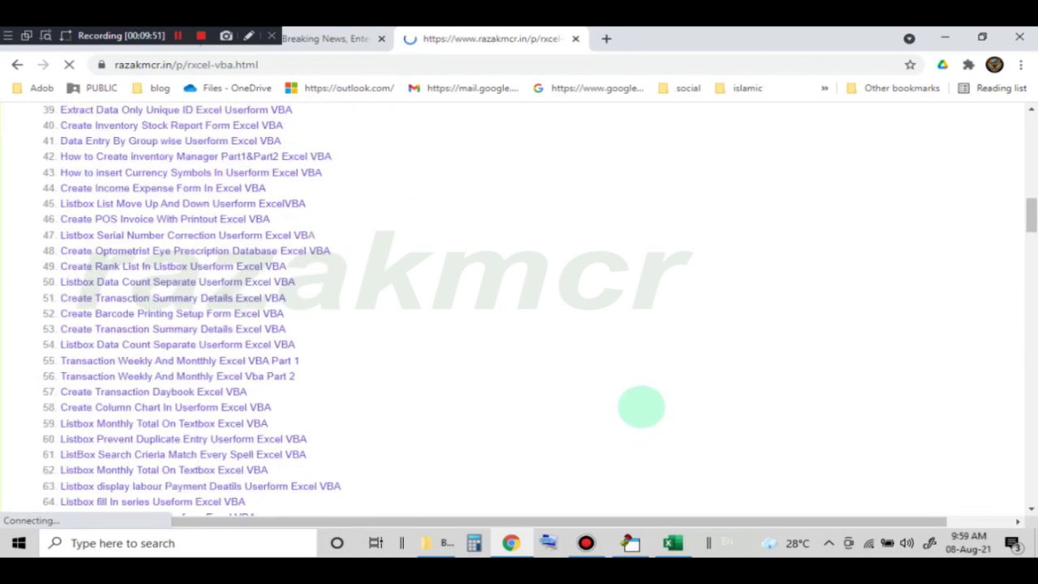
{"action": "scroll", "coordinate": [640, 409], "scroll_direction": "up", "scroll_amount": 9}
{"action": "scroll", "coordinate": [641, 409], "scroll_direction": "up", "scroll_amount": 3}
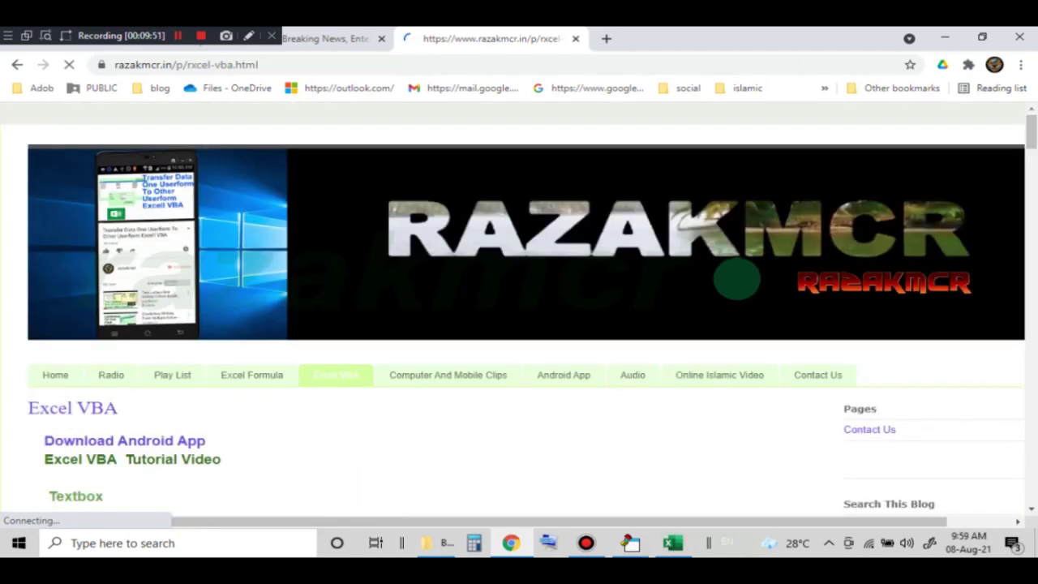
Step: Back in Excel, choose Yahoo from the userform's website list to open in.yahoo.com
{"action": "key", "text": "alt+Tab"}
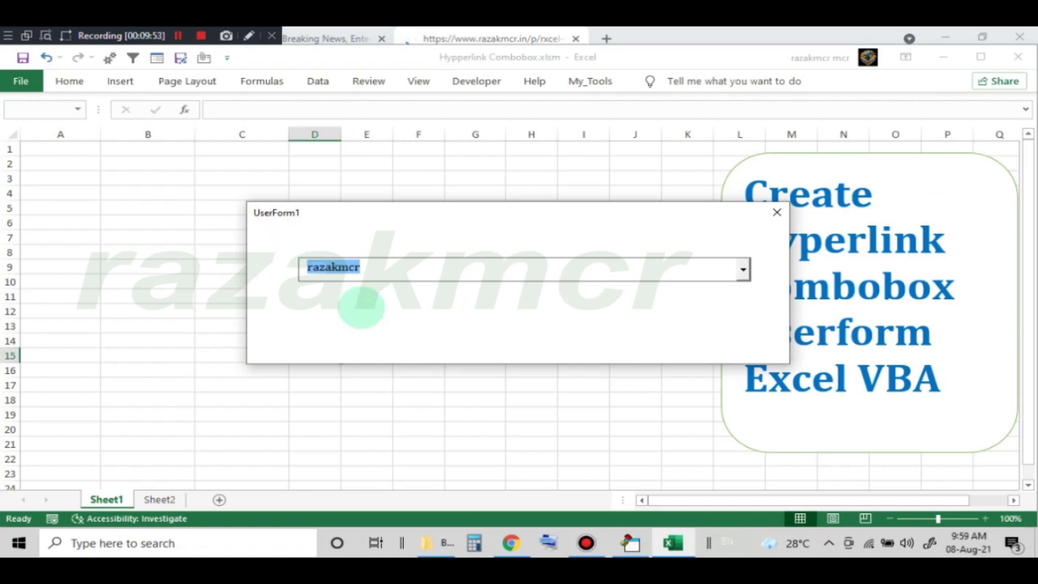
{"action": "key", "text": "F4"}
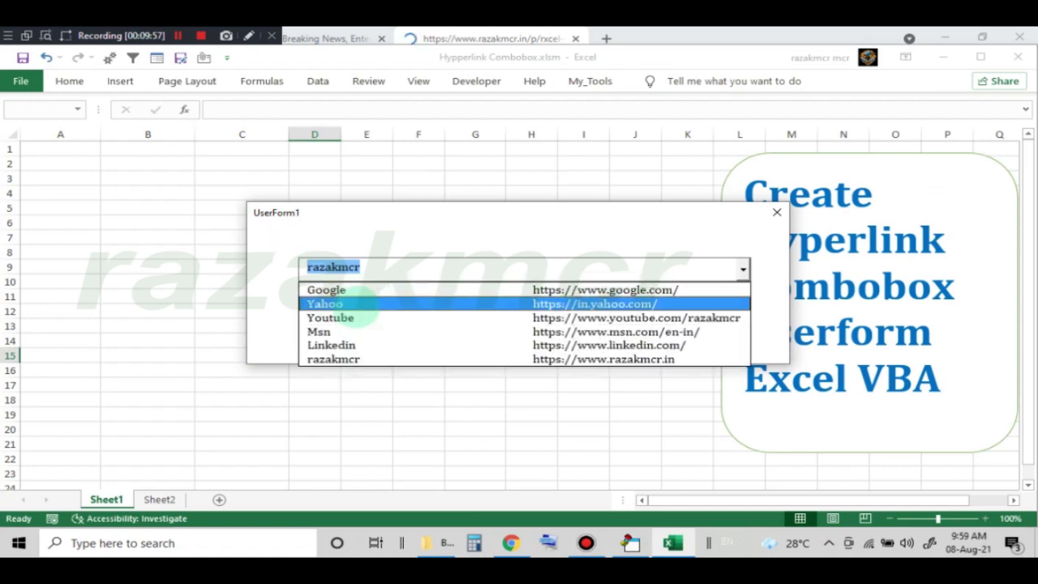
{"action": "left_click", "coordinate": [360, 305]}
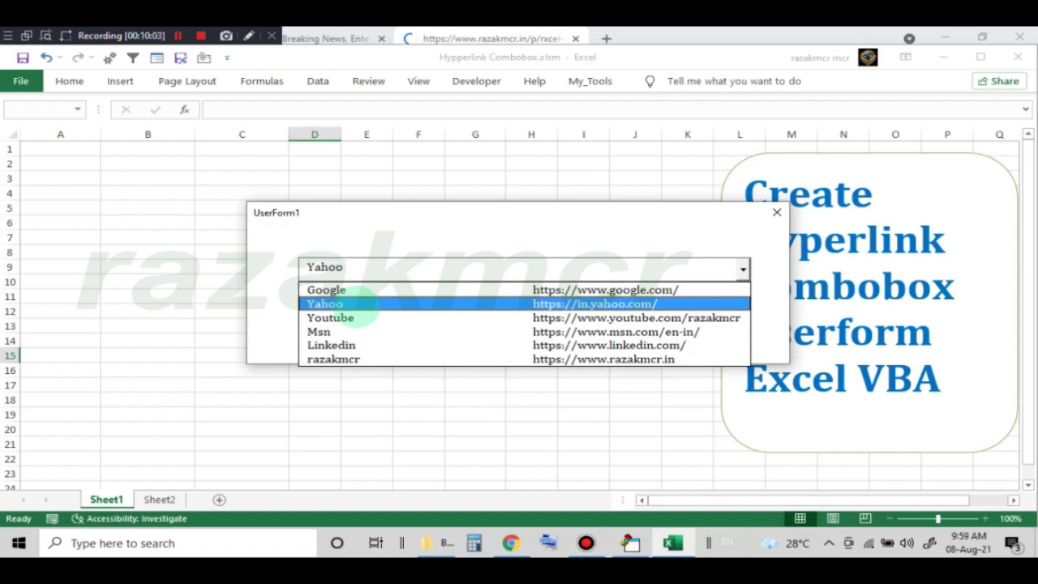
{"action": "left_click", "coordinate": [357, 304]}
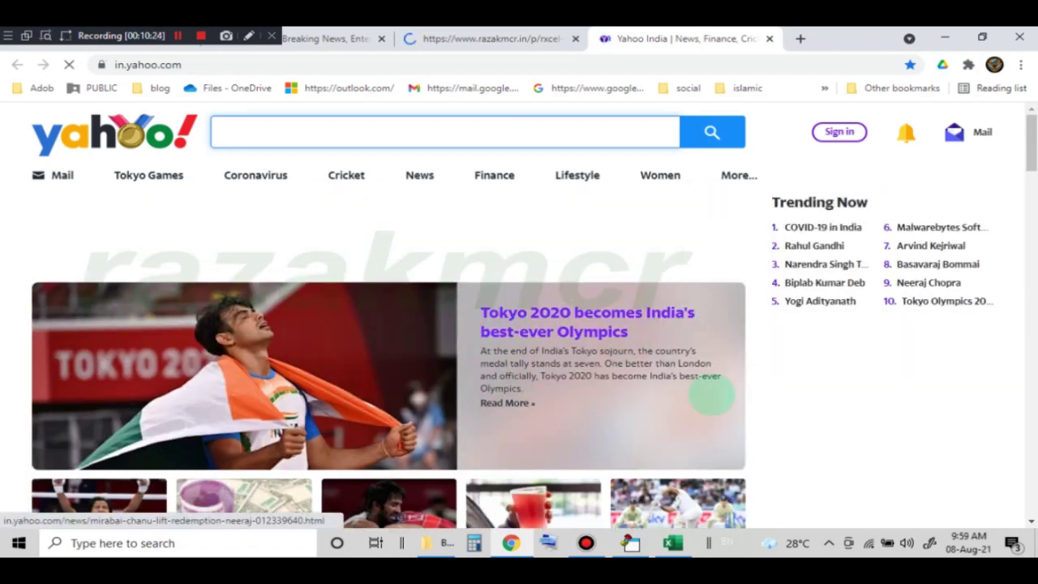
Step: Scroll through the Yahoo India homepage, then switch back to the running UserForm1
{"action": "scroll", "coordinate": [762, 396], "scroll_direction": "down", "scroll_amount": 1}
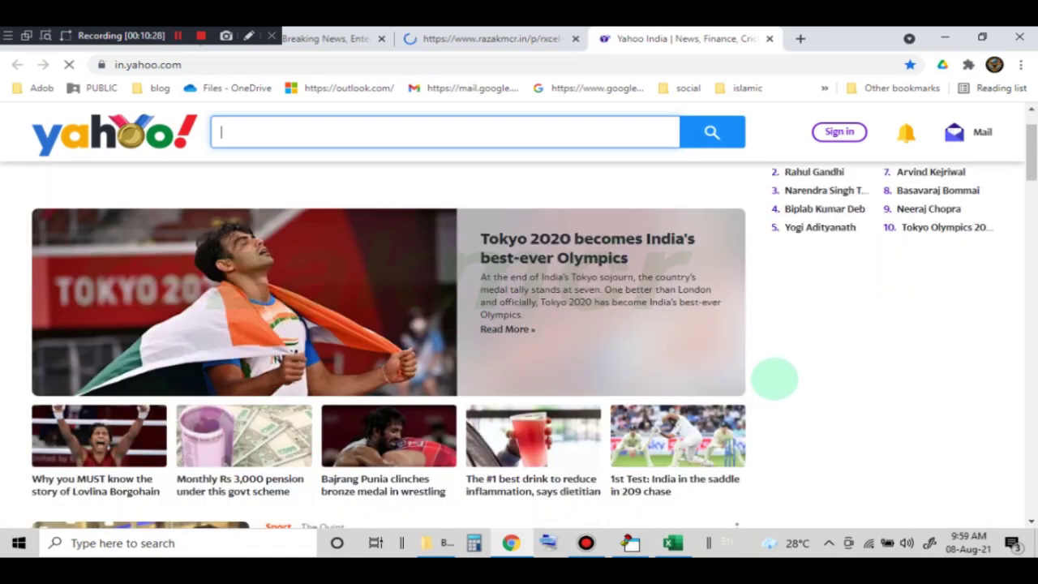
{"action": "scroll", "coordinate": [774, 377], "scroll_direction": "up", "scroll_amount": 1}
{"action": "scroll", "coordinate": [771, 375], "scroll_direction": "down", "scroll_amount": 2}
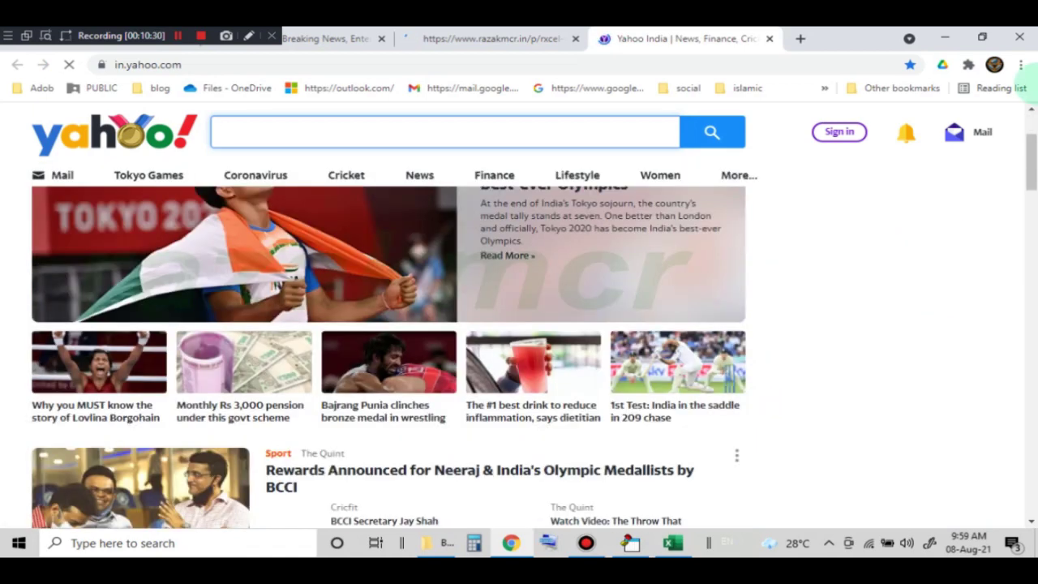
{"action": "scroll", "coordinate": [970, 274], "scroll_direction": "up", "scroll_amount": 1}
{"action": "scroll", "coordinate": [969, 273], "scroll_direction": "up", "scroll_amount": 1}
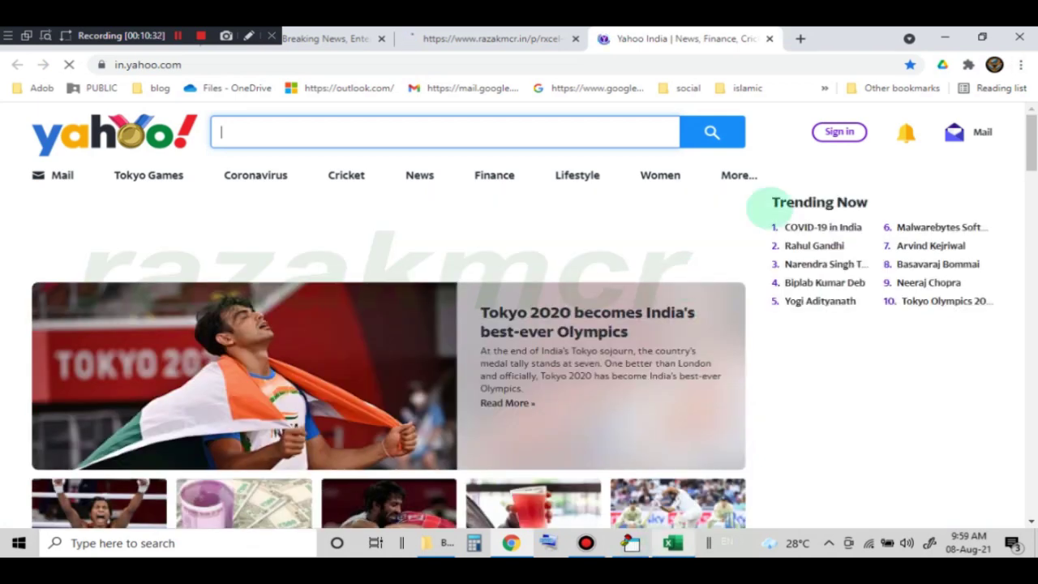
{"action": "key", "text": "alt+Tab"}
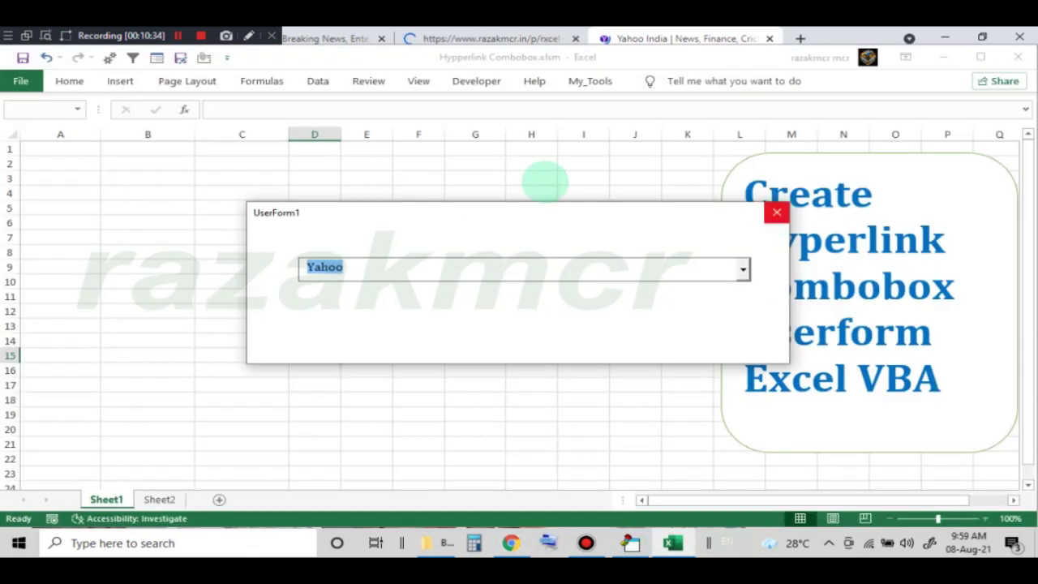
Step: Close the form, set ComboBox1's ColumnCount to 1 in the VBA editor, and rerun UserForm1
{"action": "left_click", "coordinate": [543, 181]}
{"action": "key", "text": "alt+F11"}
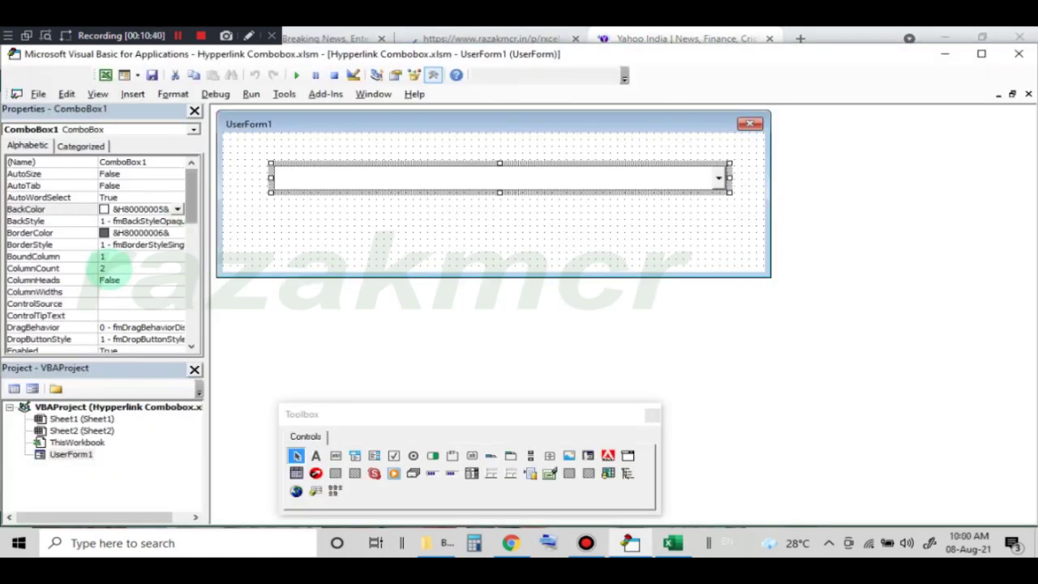
{"action": "left_click", "coordinate": [81, 268]}
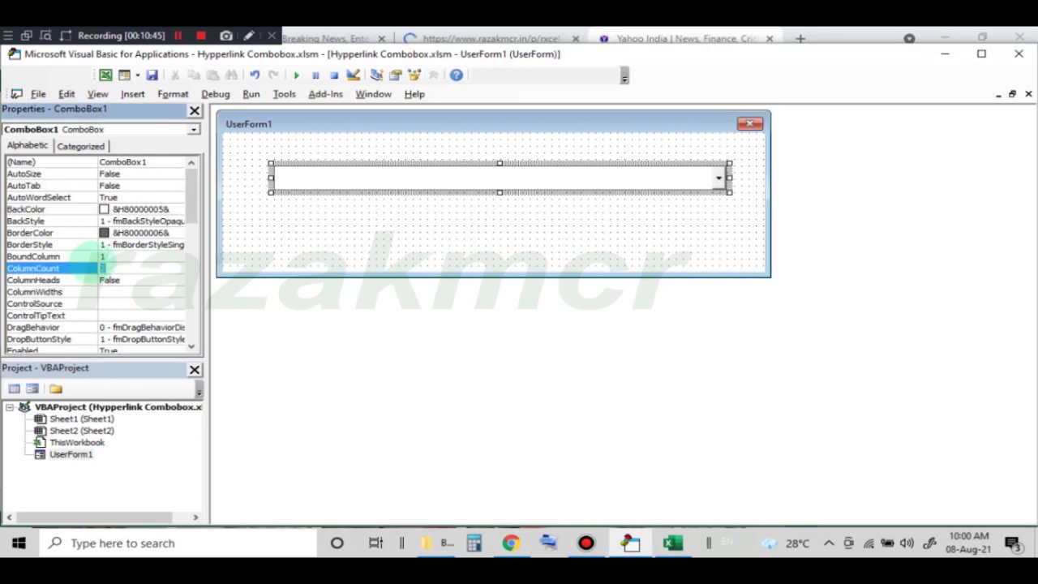
{"action": "left_click", "coordinate": [82, 271]}
{"action": "type", "text": "2"}
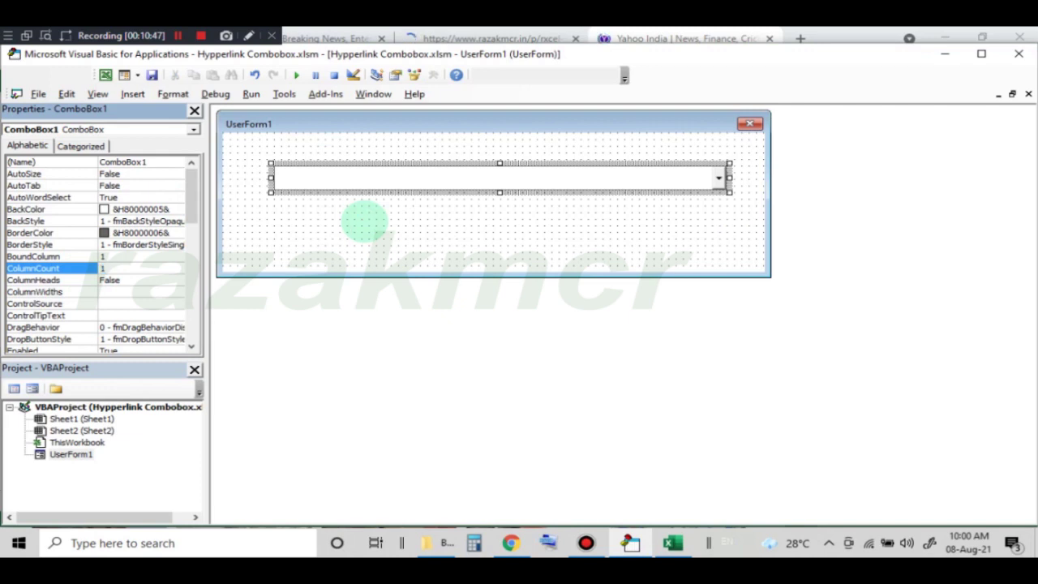
{"action": "left_click", "coordinate": [296, 75]}
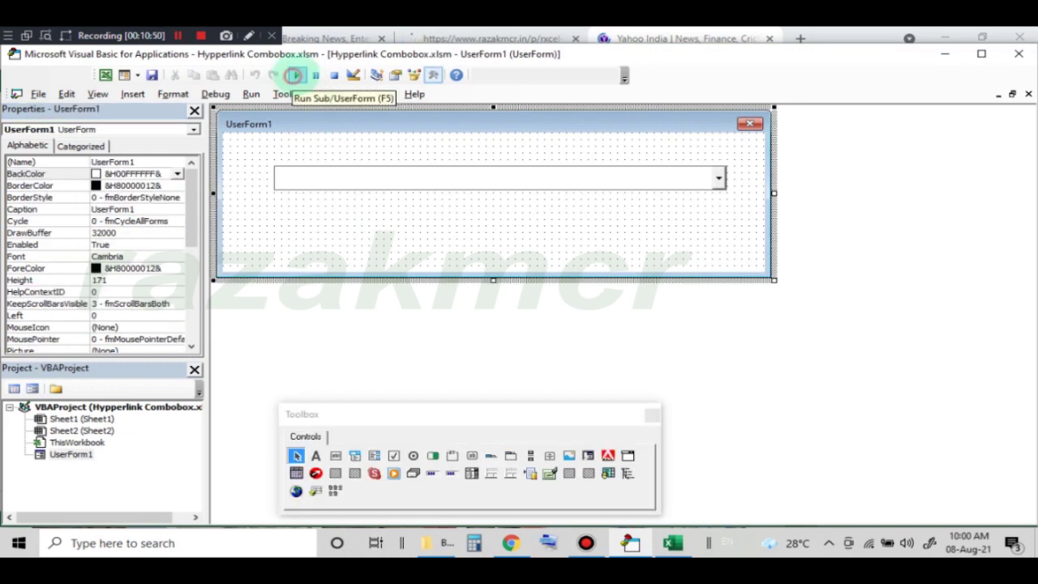
{"action": "left_click", "coordinate": [296, 74]}
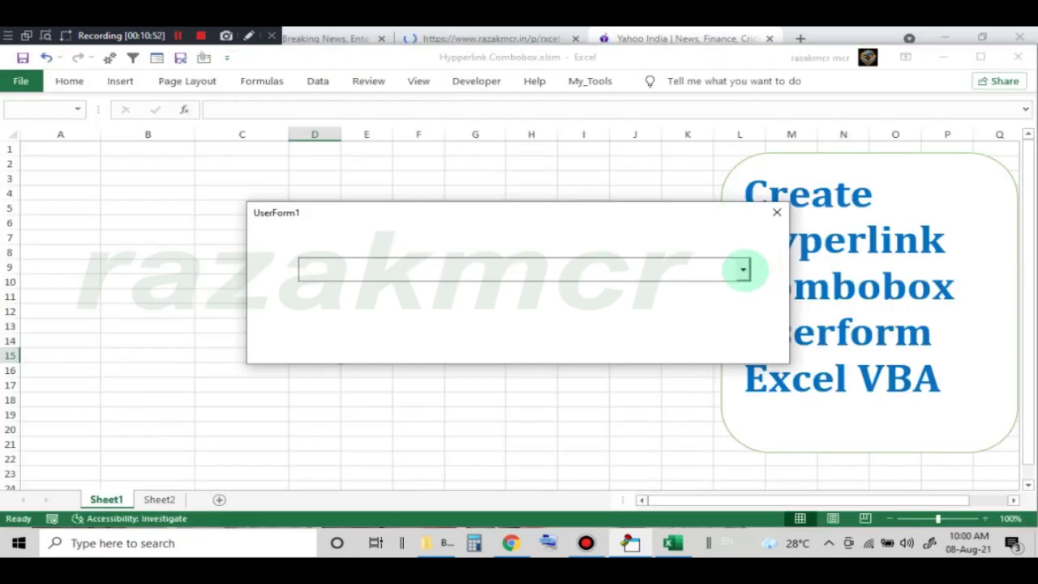
Step: Choose Youtube from the one-column list and scroll the YouTube channel page that opens
{"action": "left_click", "coordinate": [743, 270]}
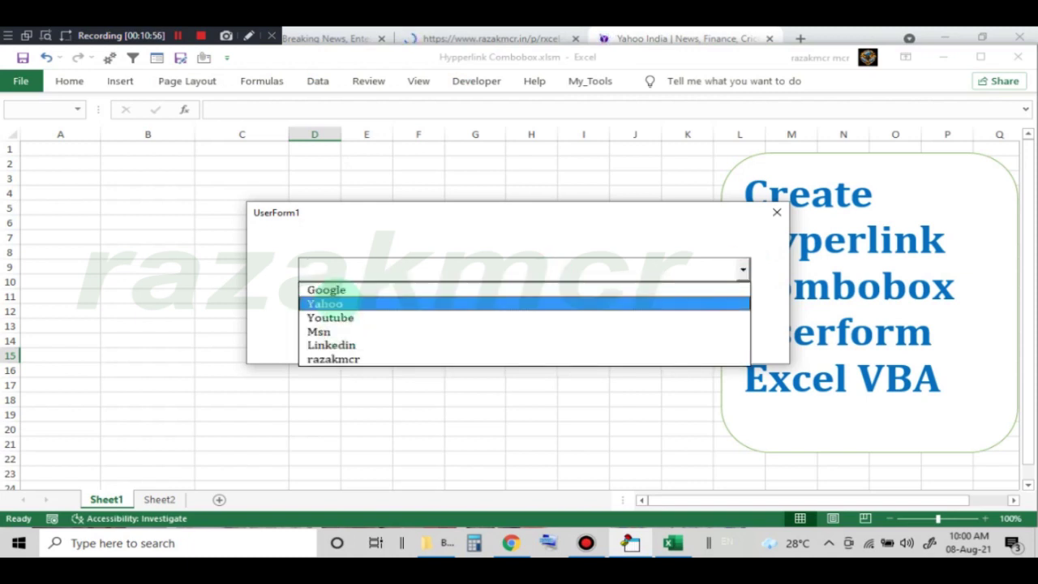
{"action": "key", "text": "Down"}
{"action": "key", "text": "Down"}
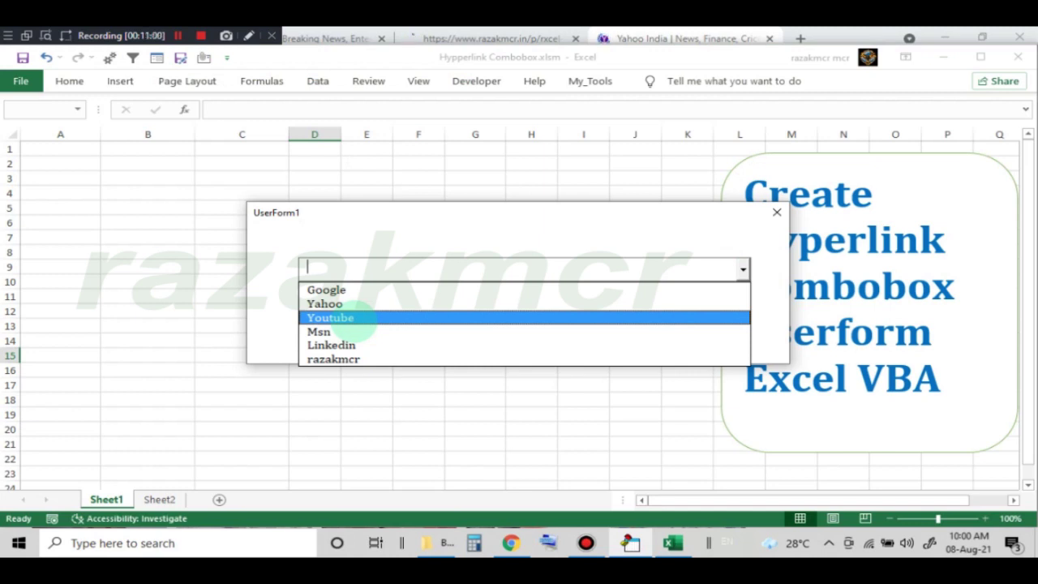
{"action": "left_click", "coordinate": [357, 322]}
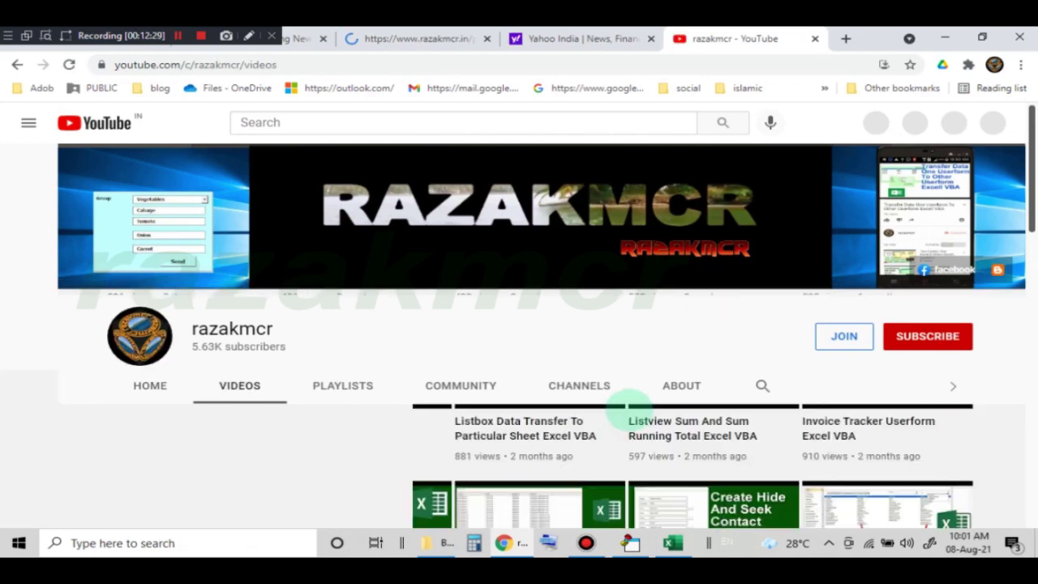
{"action": "scroll", "coordinate": [1026, 300], "scroll_direction": "down", "scroll_amount": 3}
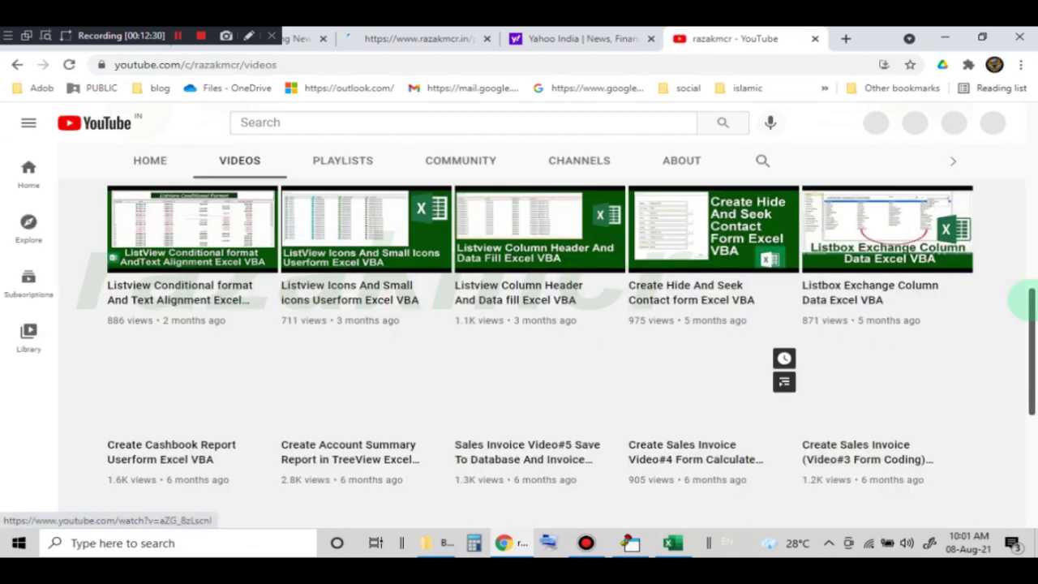
{"action": "scroll", "coordinate": [1020, 308], "scroll_direction": "up", "scroll_amount": 5}
{"action": "scroll", "coordinate": [1022, 340], "scroll_direction": "down", "scroll_amount": 1}
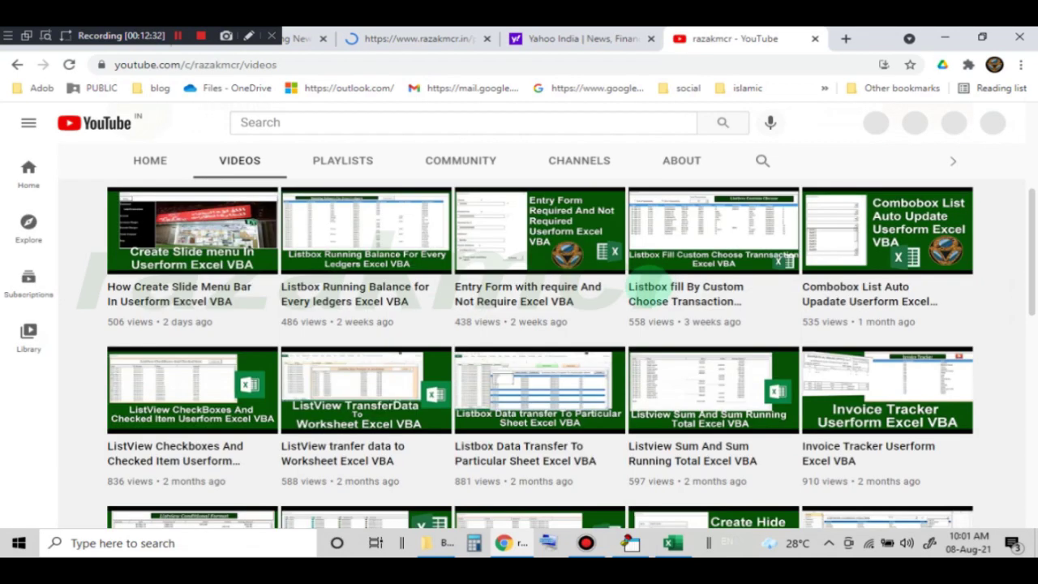
{"action": "scroll", "coordinate": [697, 422], "scroll_direction": "down", "scroll_amount": 3}
{"action": "scroll", "coordinate": [721, 483], "scroll_direction": "down", "scroll_amount": 4}
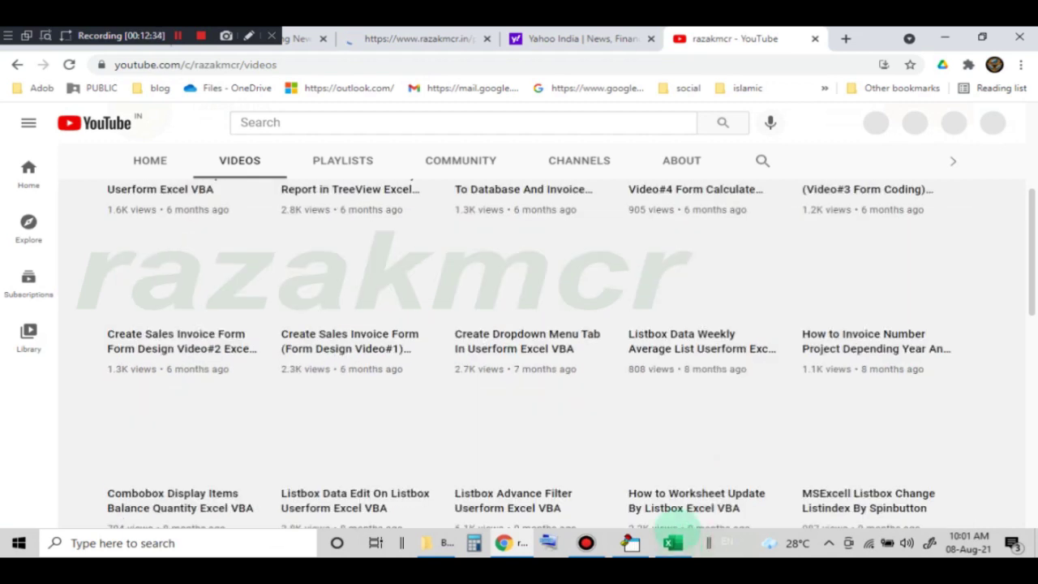
Step: Return to Excel, choose Linkedin to open linkedin.com, then minimize Chrome to reveal the form
{"action": "left_click", "coordinate": [673, 543]}
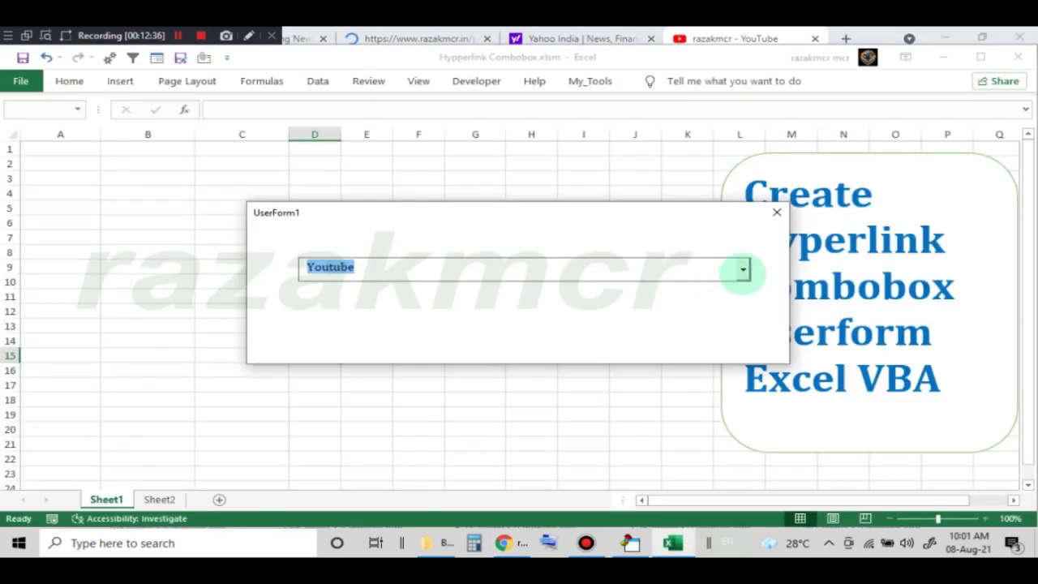
{"action": "left_click", "coordinate": [742, 270]}
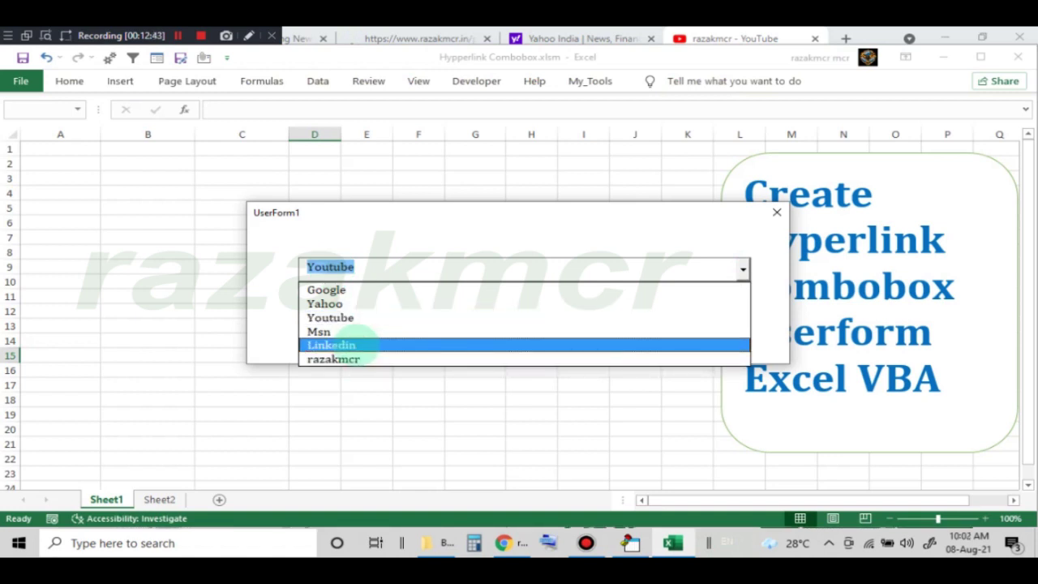
{"action": "left_click", "coordinate": [354, 344]}
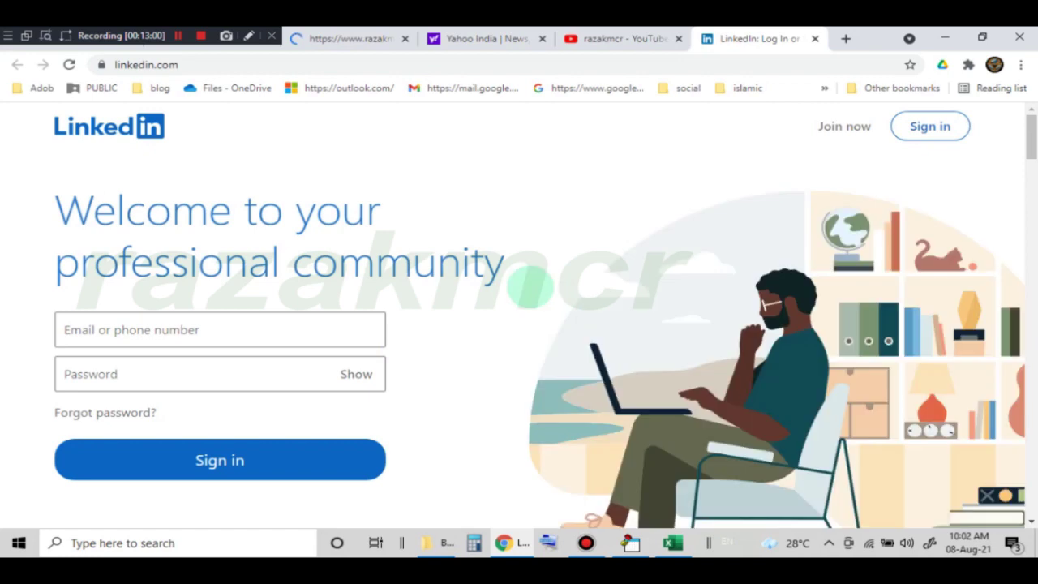
{"action": "left_click", "coordinate": [945, 38]}
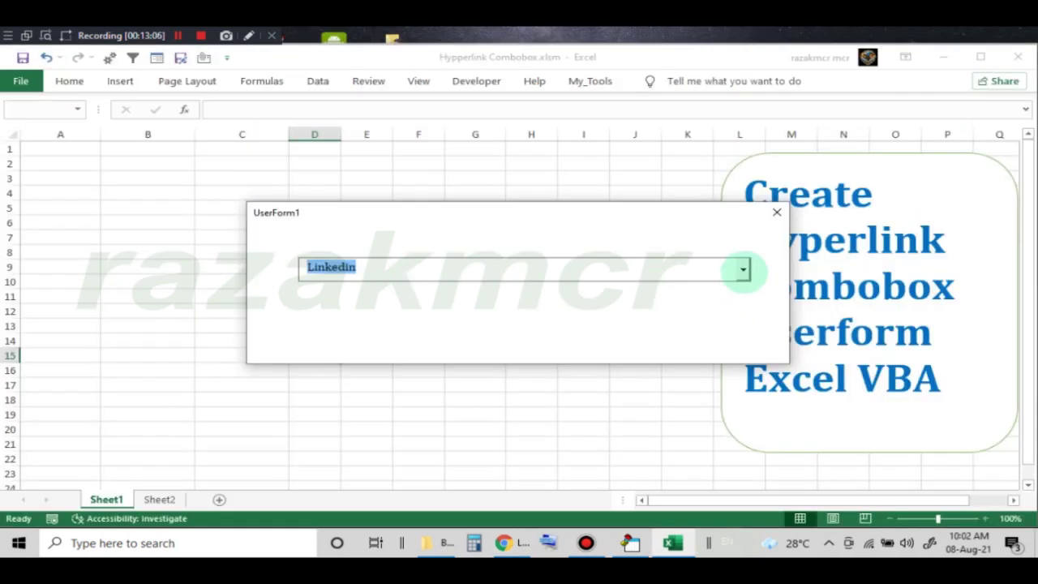
Step: Drag UserForm1 left and drop down its single-column list of six sites, Google to razakmcr
{"action": "left_click_drag", "start_coordinate": [660, 218], "coordinate": [526, 225]}
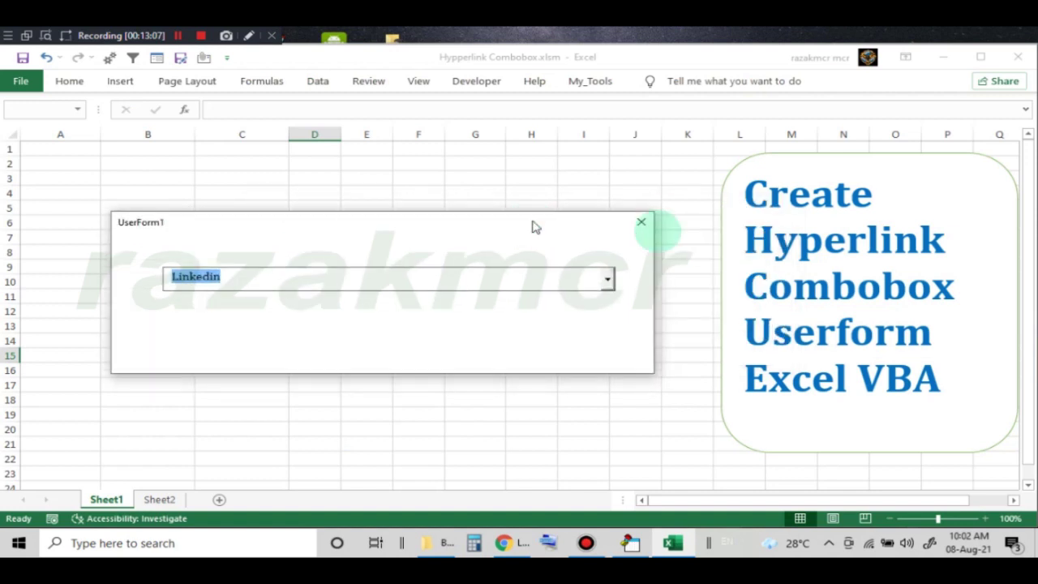
{"action": "left_click", "coordinate": [609, 276]}
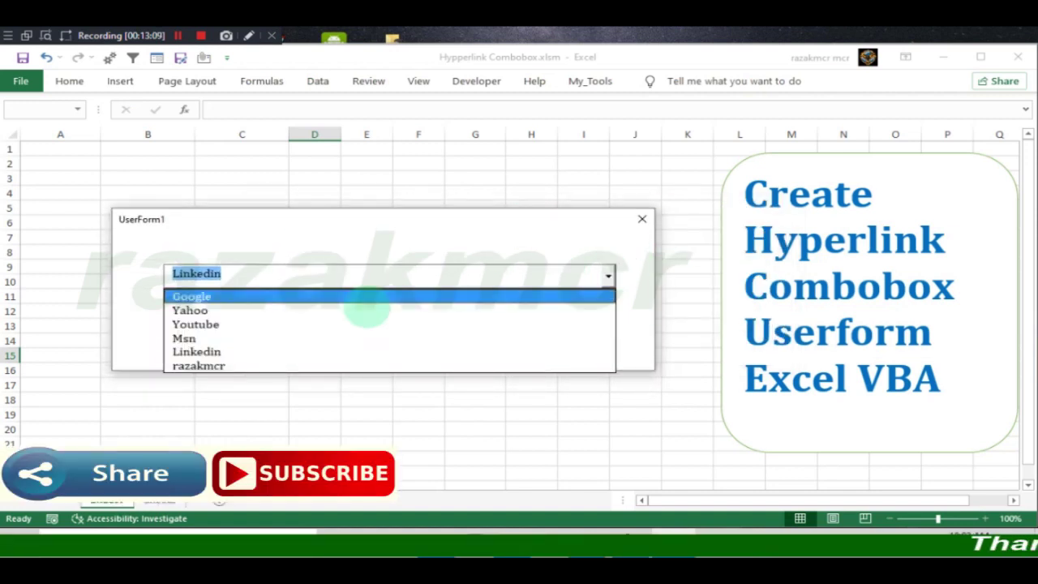